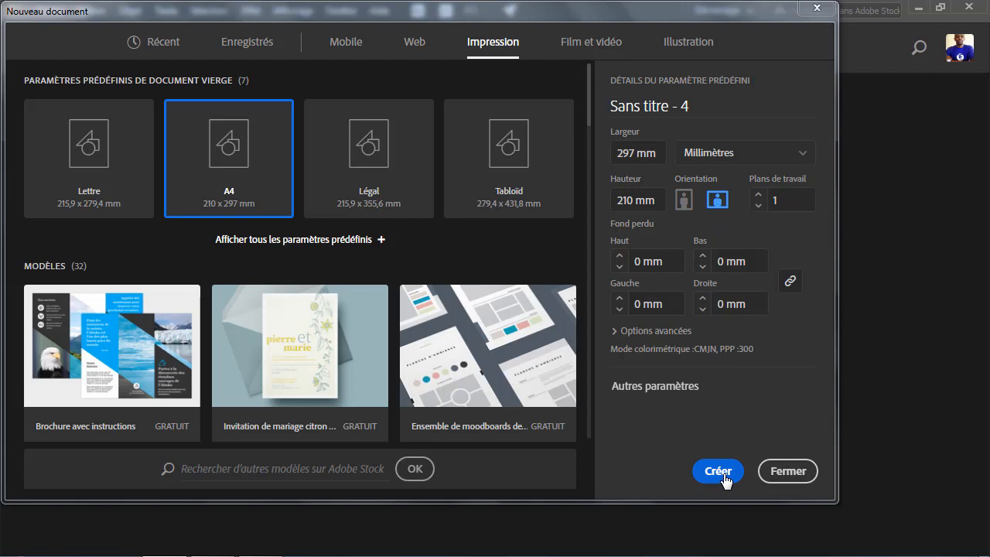
Create the landscape A4 print document, 297 × 210 mm with one artboard, and activate the Selection tool.
left_click(717, 472)
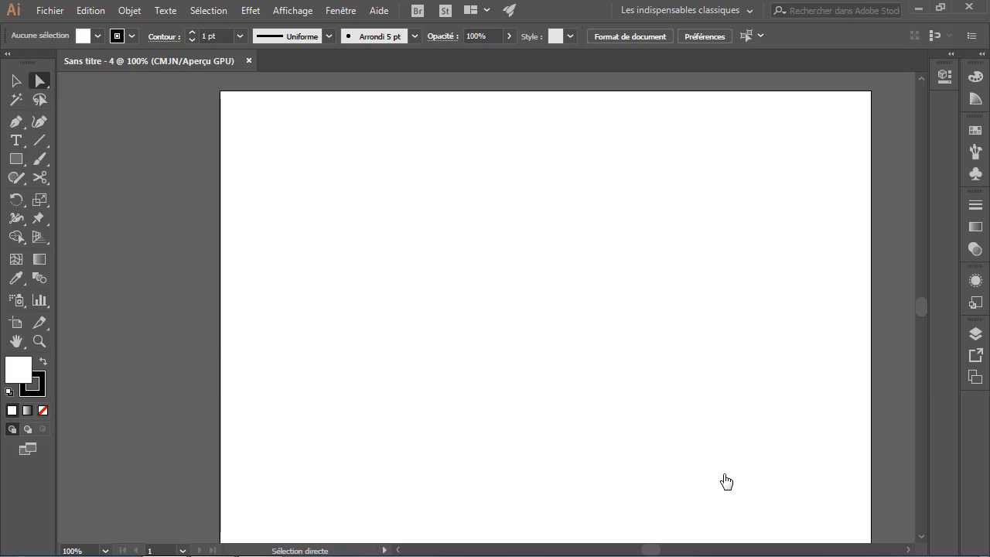
key("v")
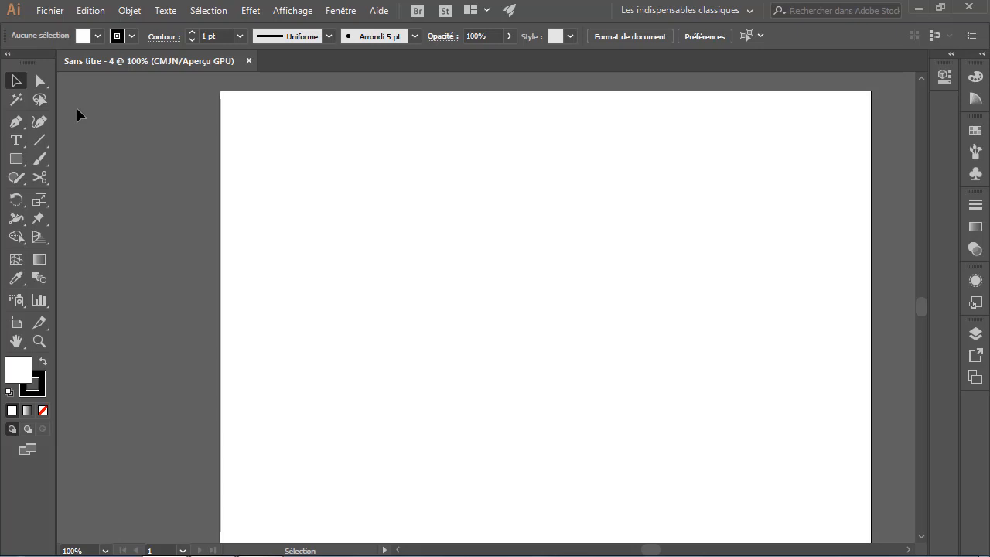
Float the toolbox and dock it back in place, and toggle it between single-column and double-column layout.
left_click_drag(38, 56, 328, 44)
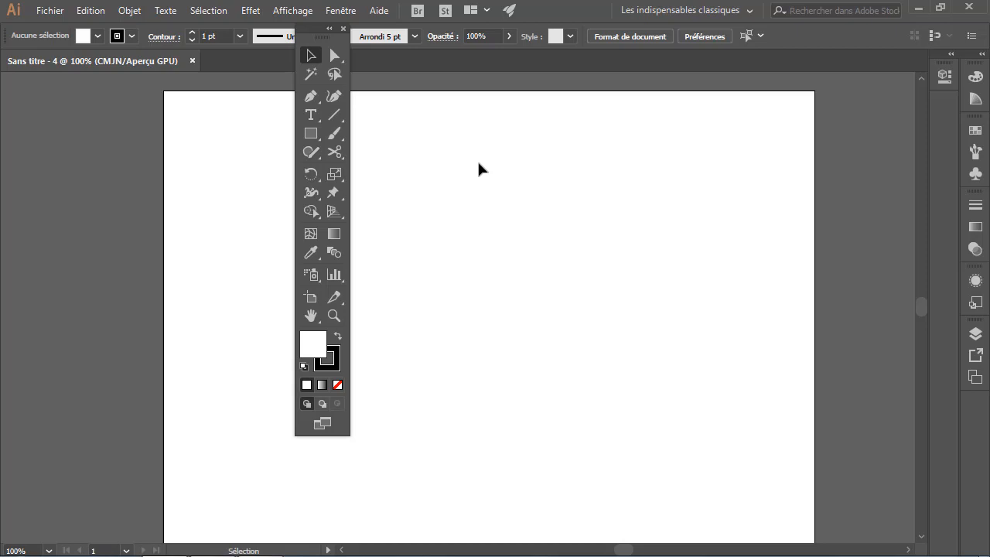
left_click_drag(313, 29, 2, 113)
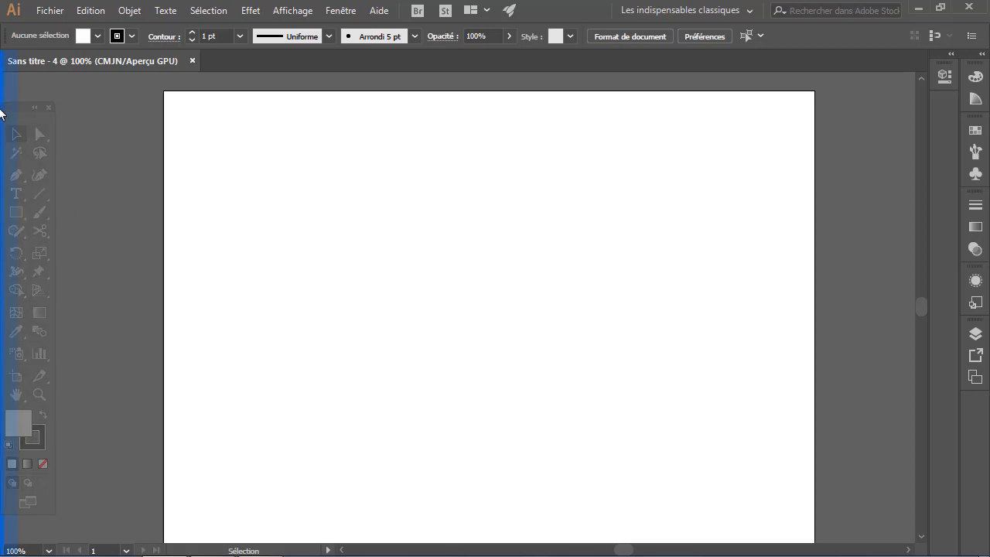
left_click_drag(1, 111, 2, 111)
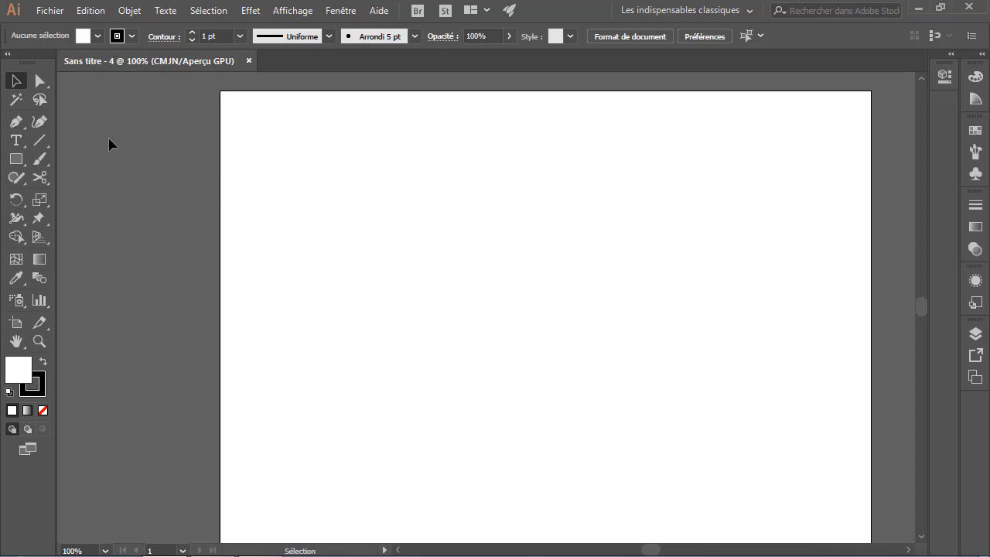
left_click(5, 55)
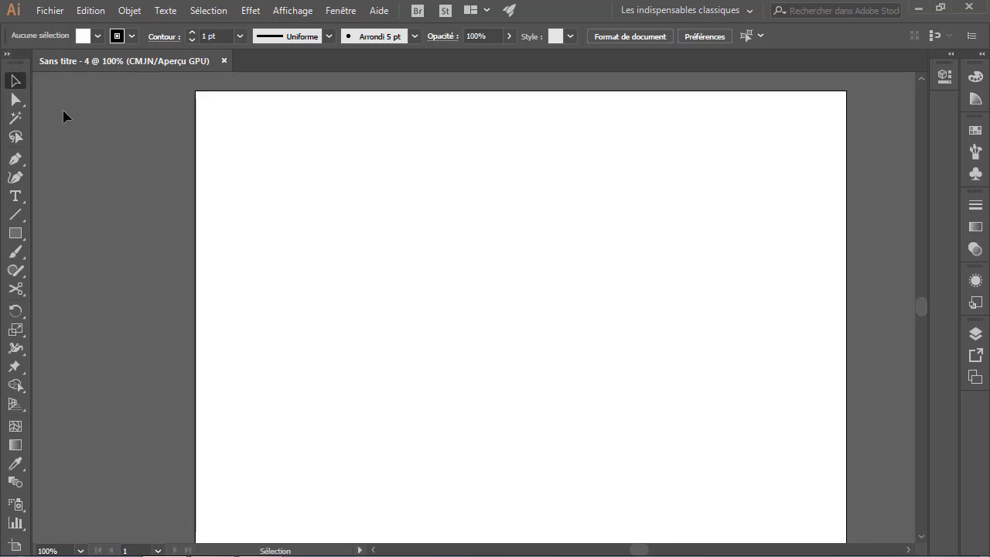
left_click(6, 54)
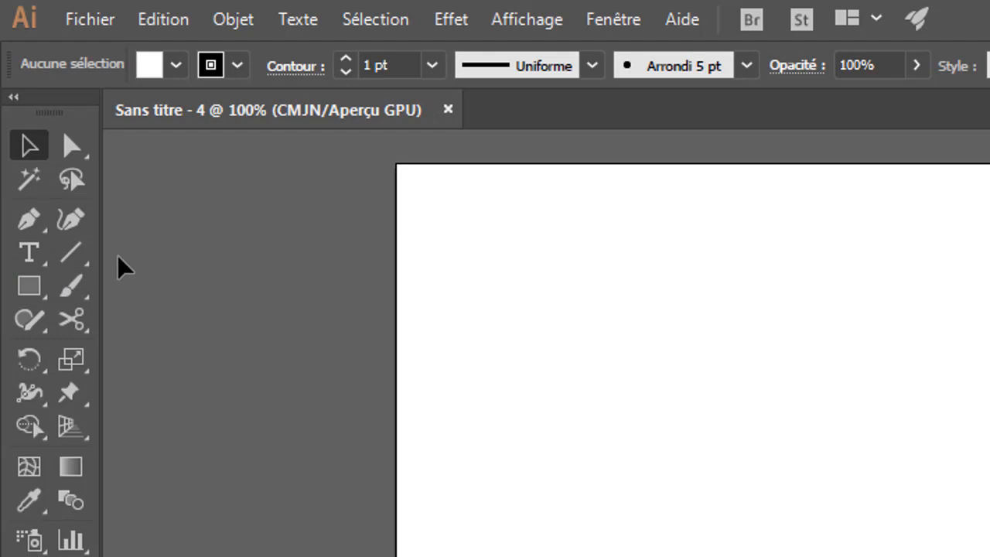
Choose the Ellipse tool from the shape tools, tear them off as a floating palette, move it onto the artboard and close it.
left_click(36, 283)
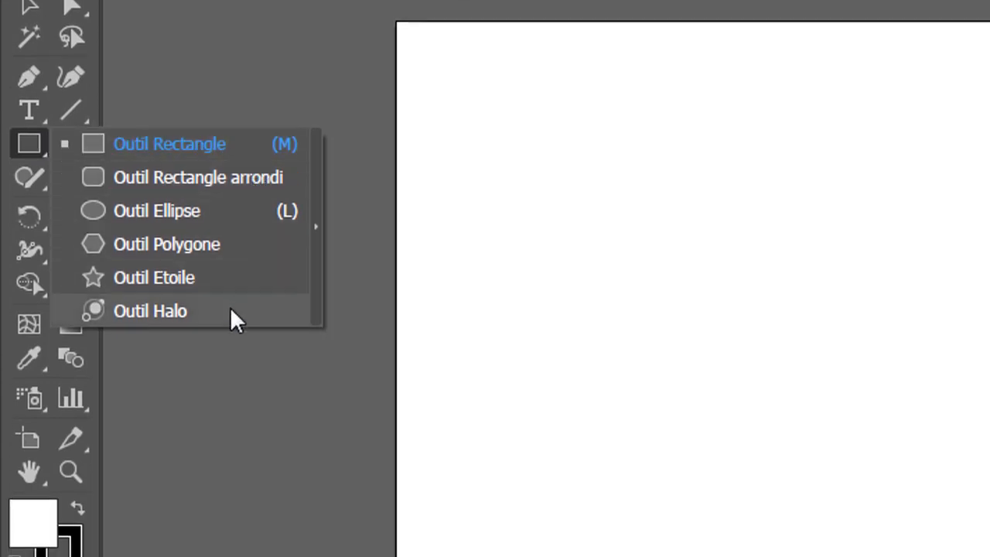
left_click(243, 221)
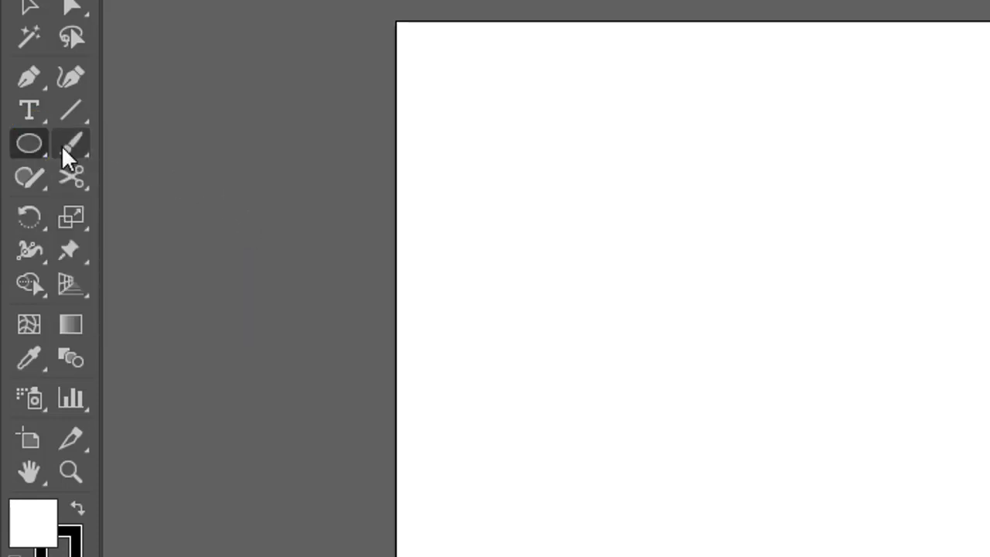
left_click(29, 144)
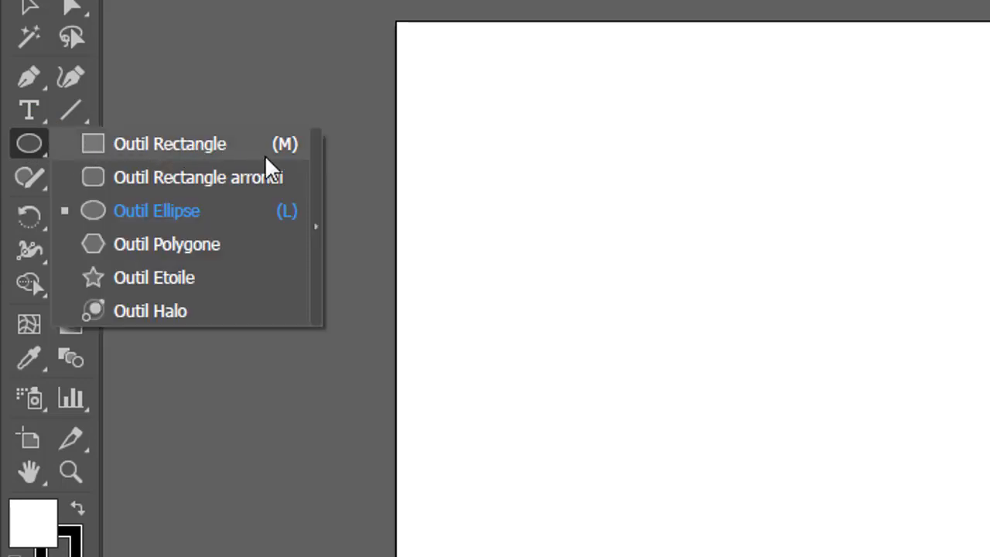
left_click(313, 272)
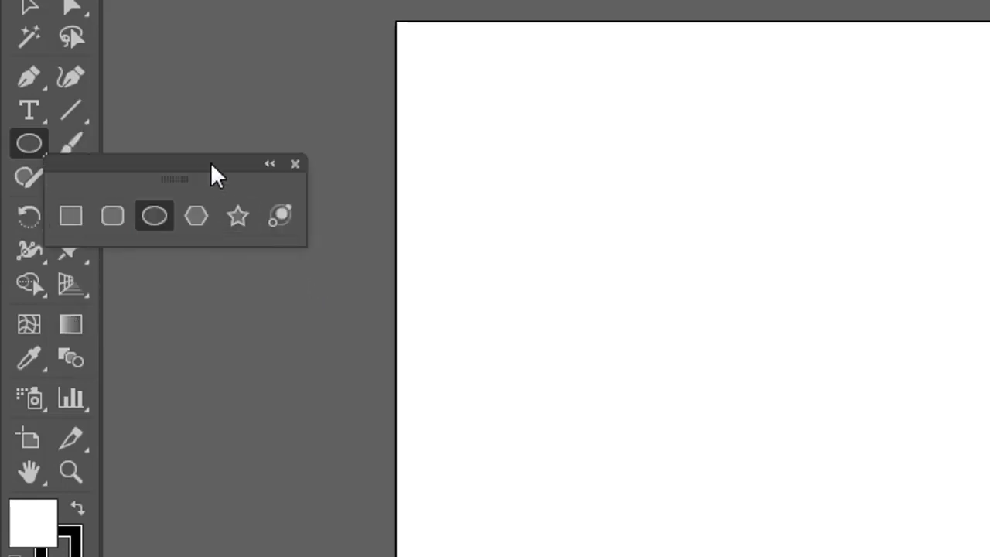
left_click_drag(220, 164, 555, 180)
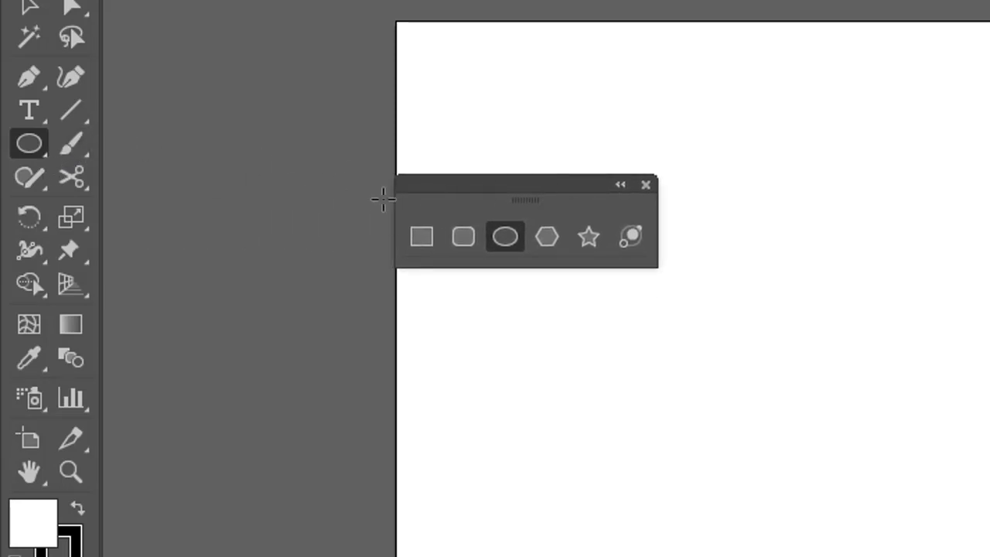
left_click(646, 186)
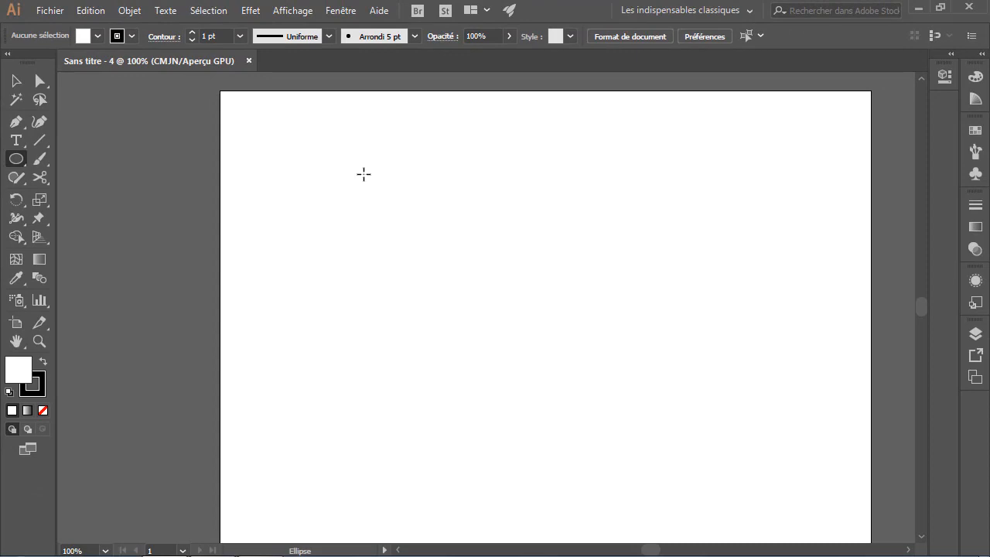
Tear off the shape tools as a floating palette over the artboard's upper-left area.
left_click(16, 160)
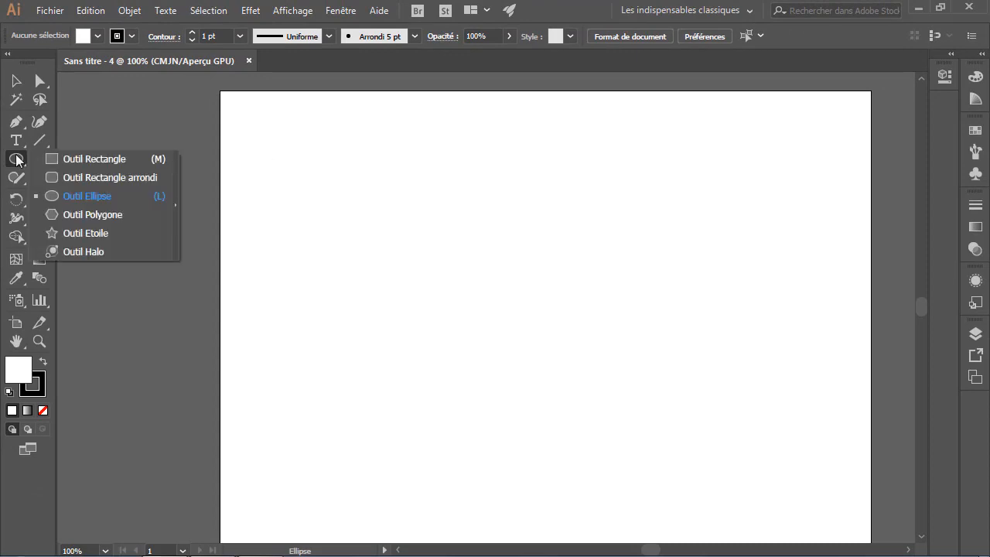
left_click_drag(16, 160, 357, 122)
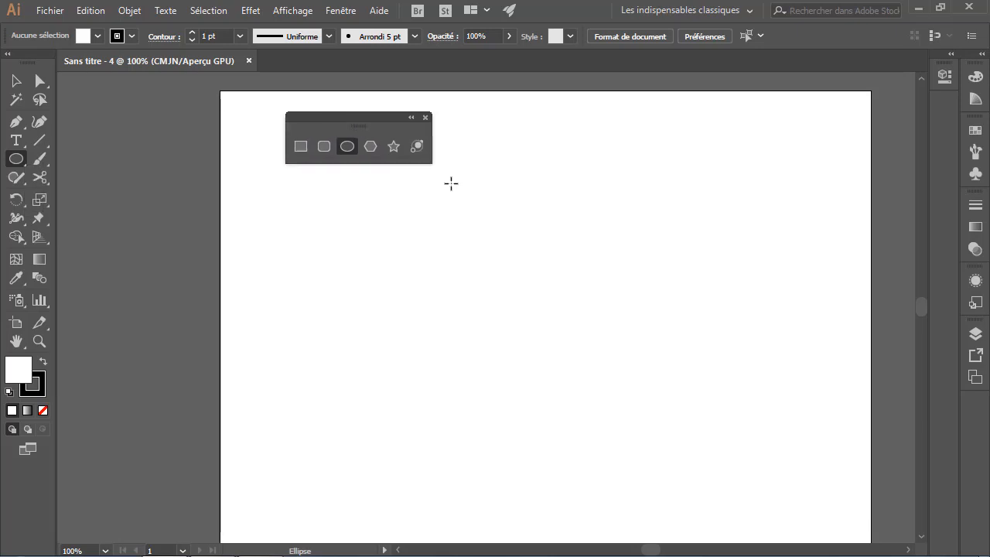
Draw a rectangle on the artboard and a square of the same height beside it.
left_click(301, 146)
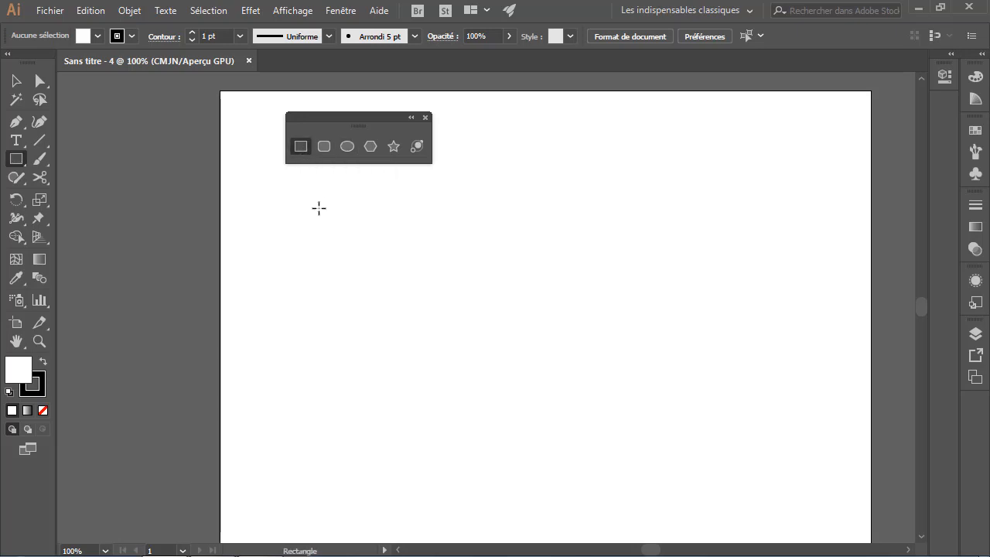
mouse_move(319, 208)
left_mouse_down()
mouse_move(365, 263)
mouse_move(457, 333)
mouse_move(474, 342)
mouse_move(513, 323)
mouse_move(520, 334)
mouse_move(503, 347)
left_mouse_up()
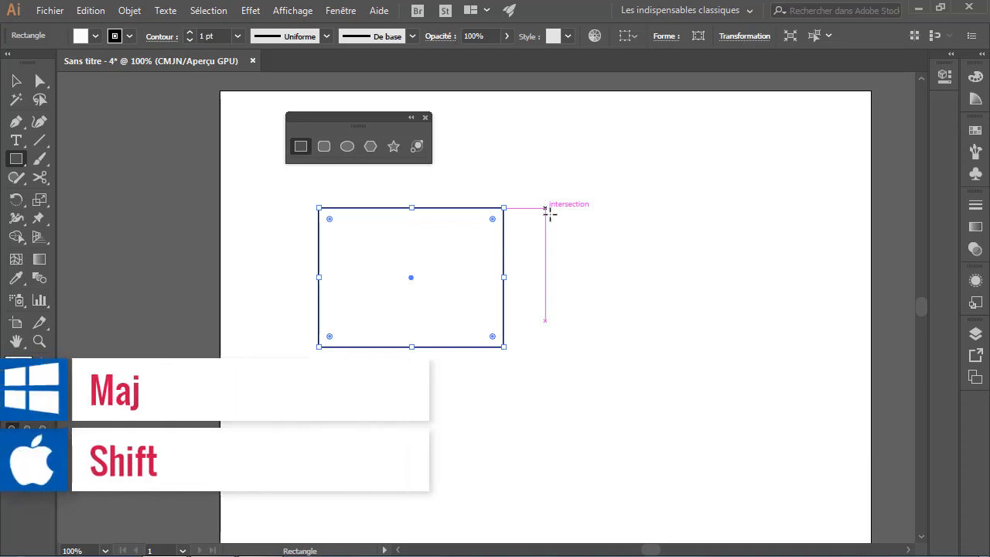
left_click_drag(546, 208, 656, 347)
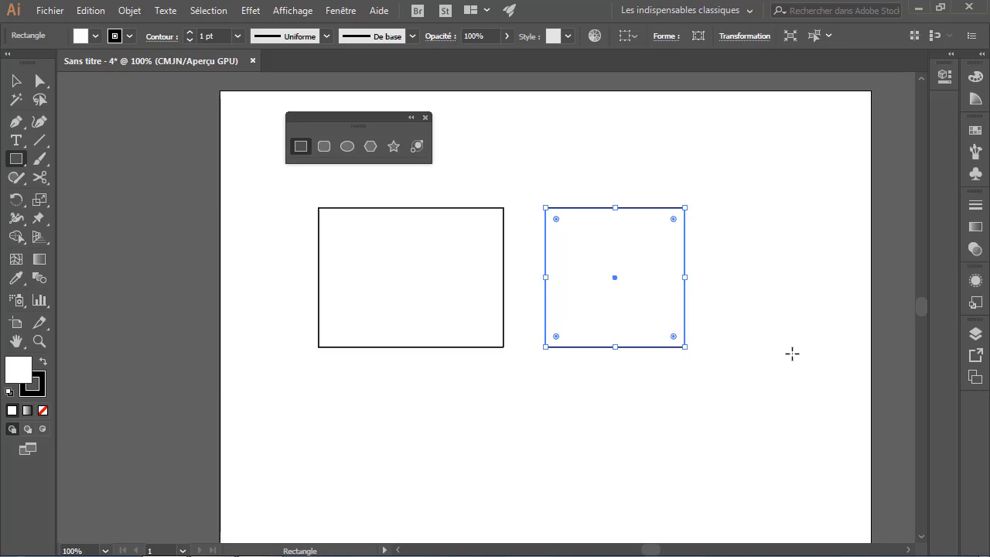
Undo the rectangle and the square, redo both, and undo them again.
key("ctrl+z")
key("ctrl+z")
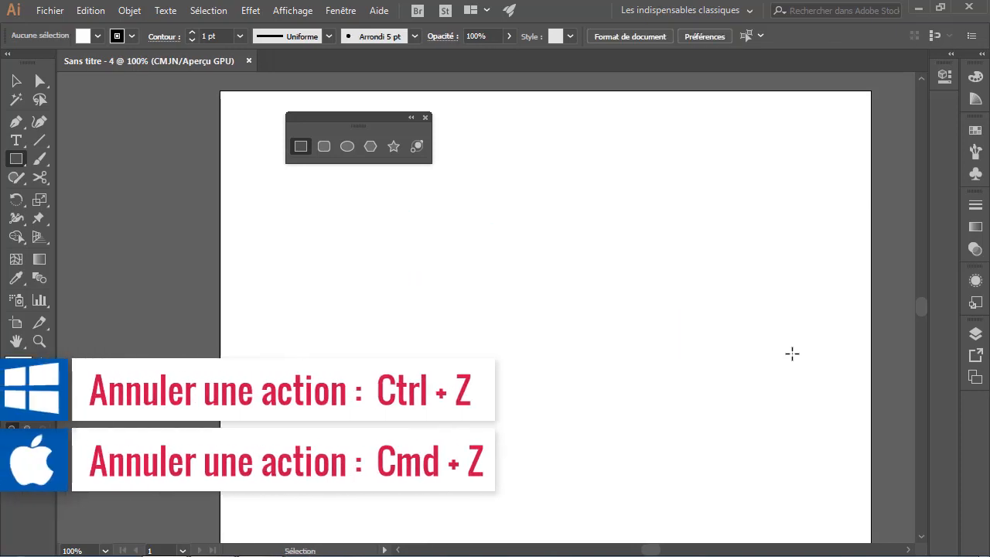
key("ctrl+shift+z")
key("ctrl+shift+z")
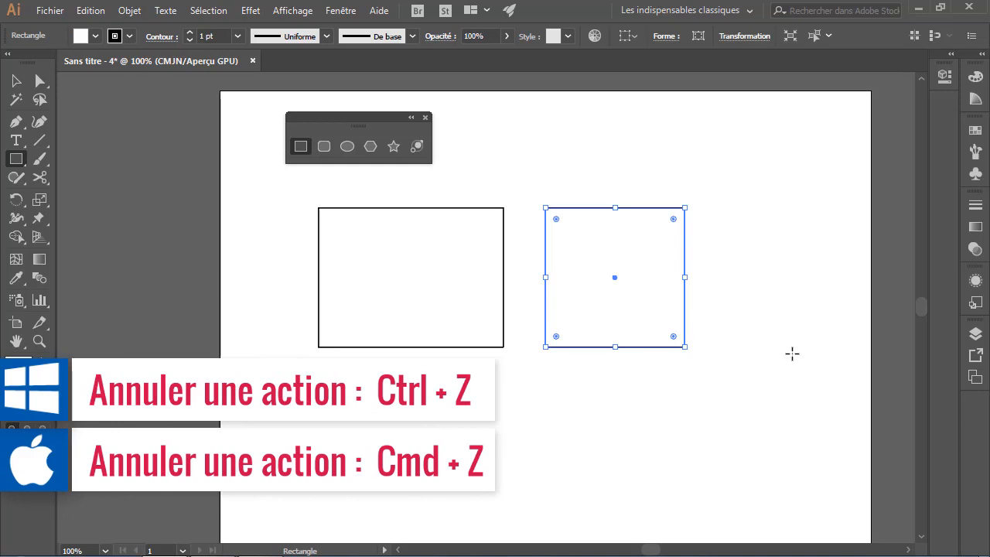
key("ctrl+z")
key("ctrl+z")
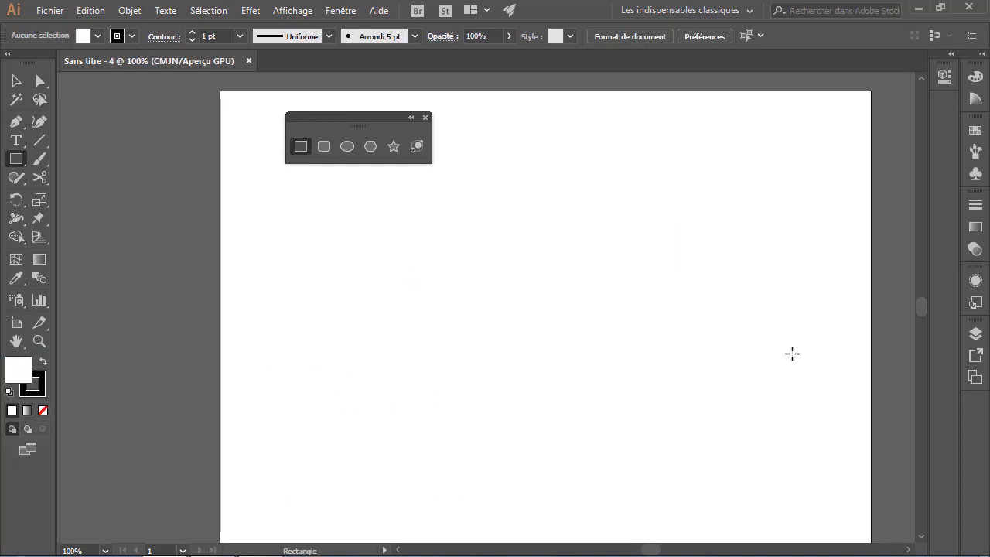
Create a rectangle with exact dimensions of 85 mm wide by 54 mm high, and delete it.
left_click(522, 276)
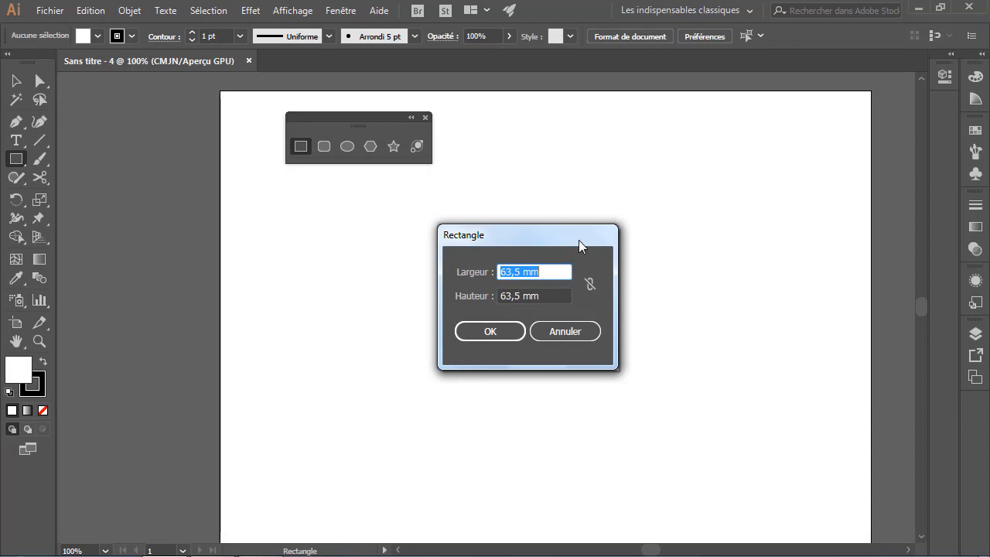
type("85")
key("Tab")
type("54")
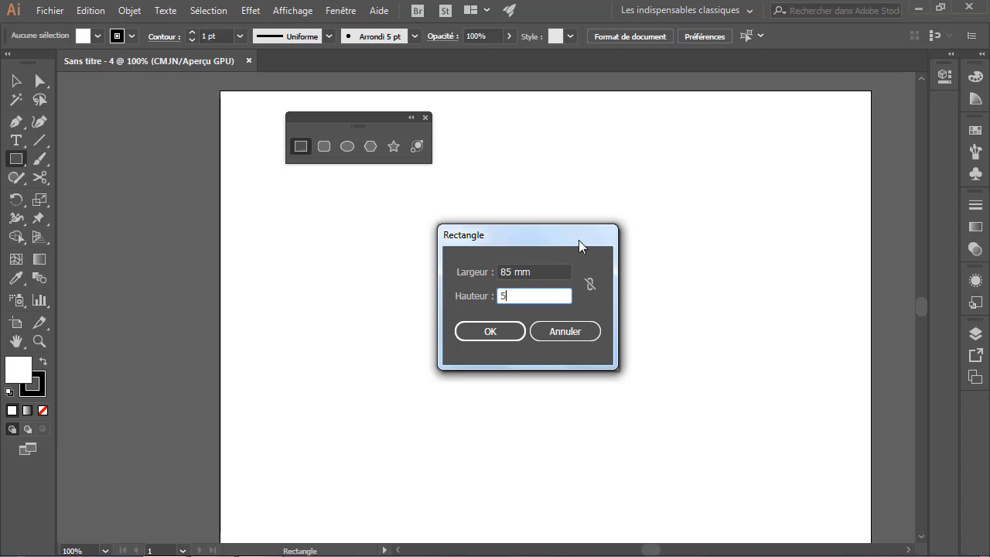
key("Tab")
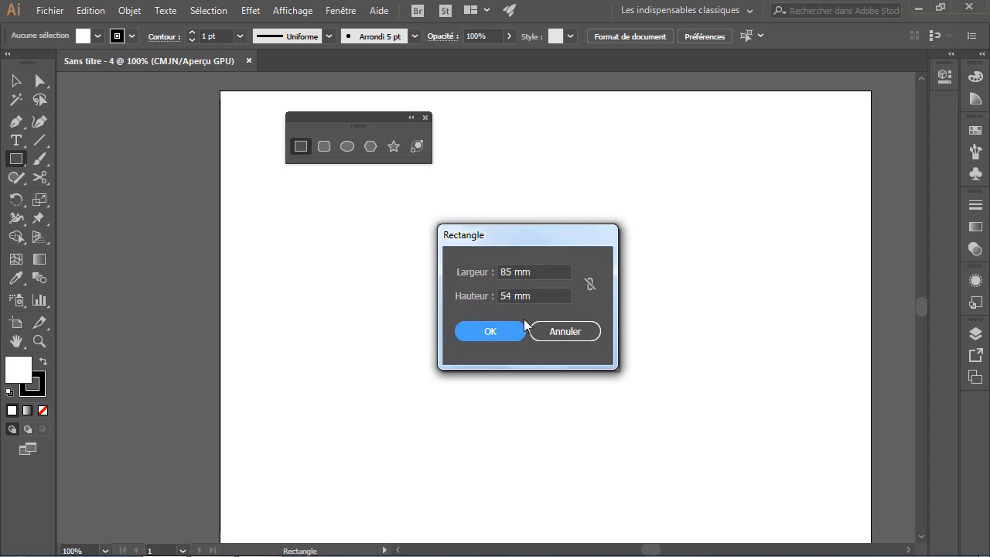
left_click(501, 335)
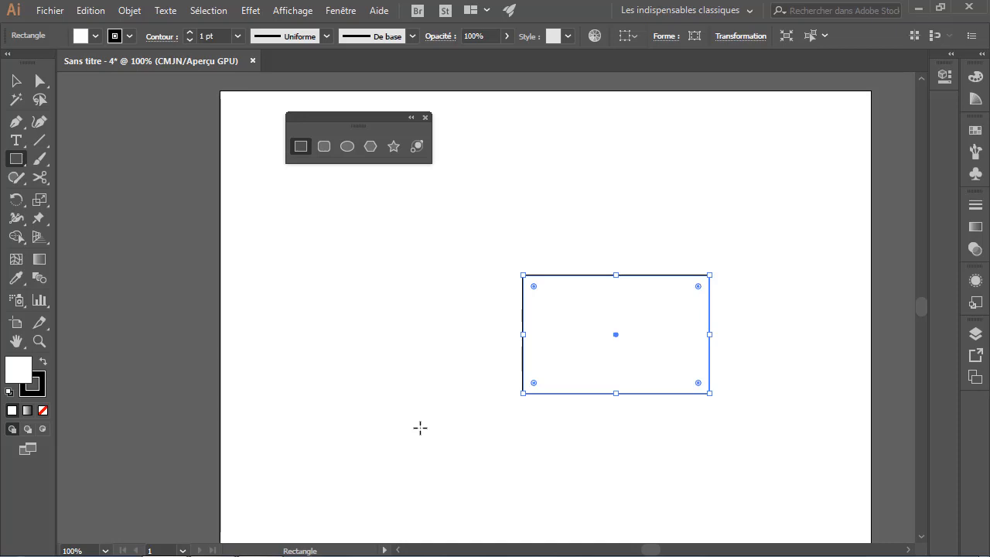
key("Delete")
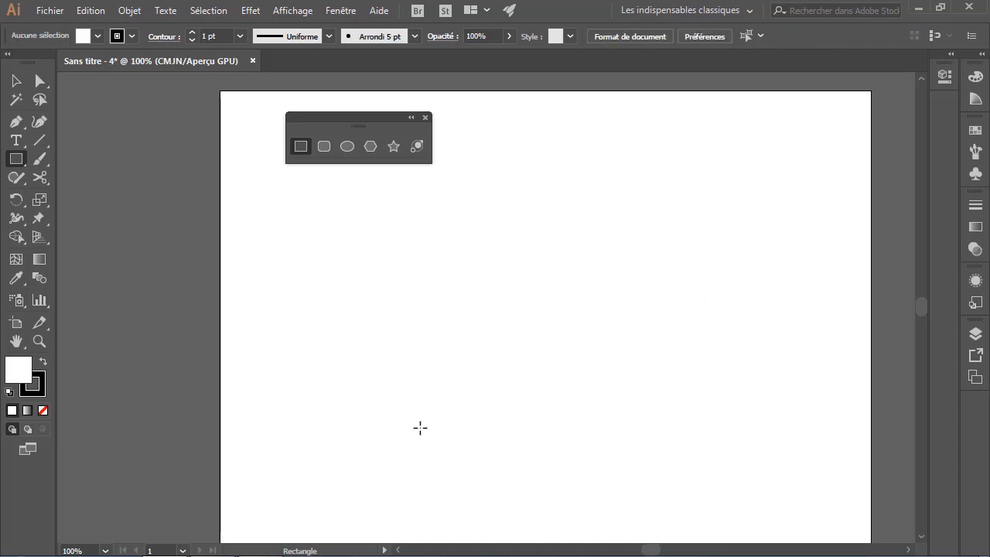
Draw a rounded rectangle and a rounded square beside it, and undo both shapes.
left_click(327, 147)
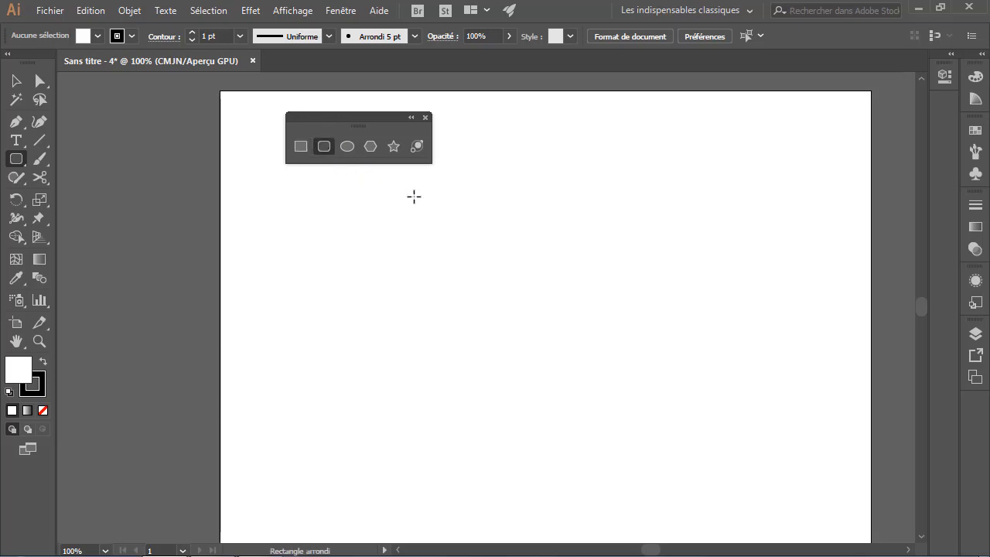
left_click_drag(413, 196, 595, 333)
left_click_drag(627, 196, 743, 332)
key("ctrl+z")
key("ctrl+z")
Draw a rounded rectangle while repeatedly increasing and decreasing its corner radius, and delete the finished shape.
left_click_drag(467, 205, 671, 375)
key("Up")
key("Up")
key("Up")
key("Up")
key("Up")
key("Up")
key("Up")
key("Up")
key("Up")
key("Up")
key("Up")
key("Up")
key("Up")
key("Up")
key("Up")
key("Up")
key("Up")
key("Up")
key("Up")
key("Up")
key("Up")
key("Down")
key("Down")
key("Down")
key("Down")
key("Down")
key("Down")
key("Down")
key("Down")
key("Down")
key("Down")
key("Down")
key("Down")
key("Down")
key("Down")
key("Down")
key("Down")
key("Down")
key("Down")
key("Down")
key("Down")
key("Up")
key("Up")
key("Up")
key("Up")
key("Up")
key("Up")
key("Up")
key("Up")
key("Up")
key("Up")
key("Up")
key("Up")
key("Up")
key("Up")
key("Up")
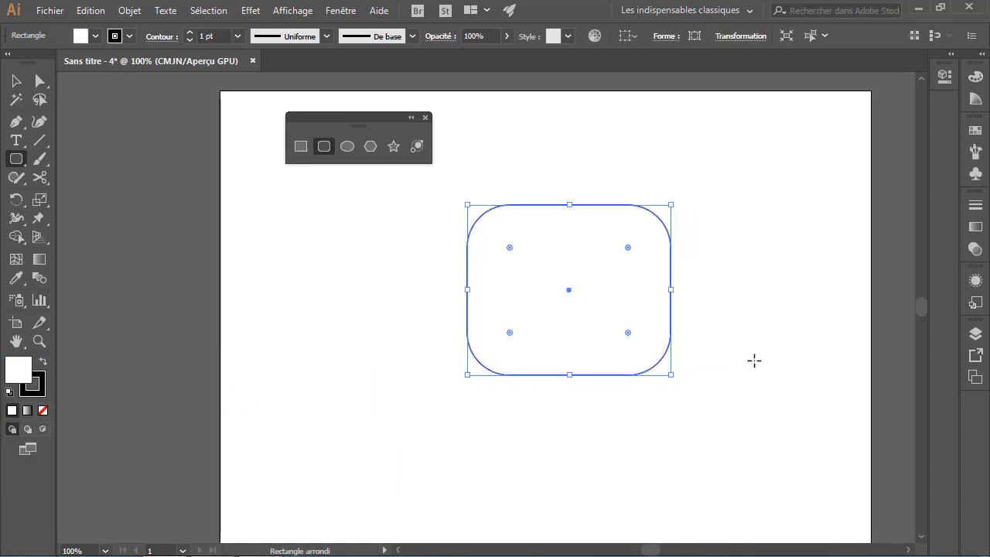
left_click(13, 81)
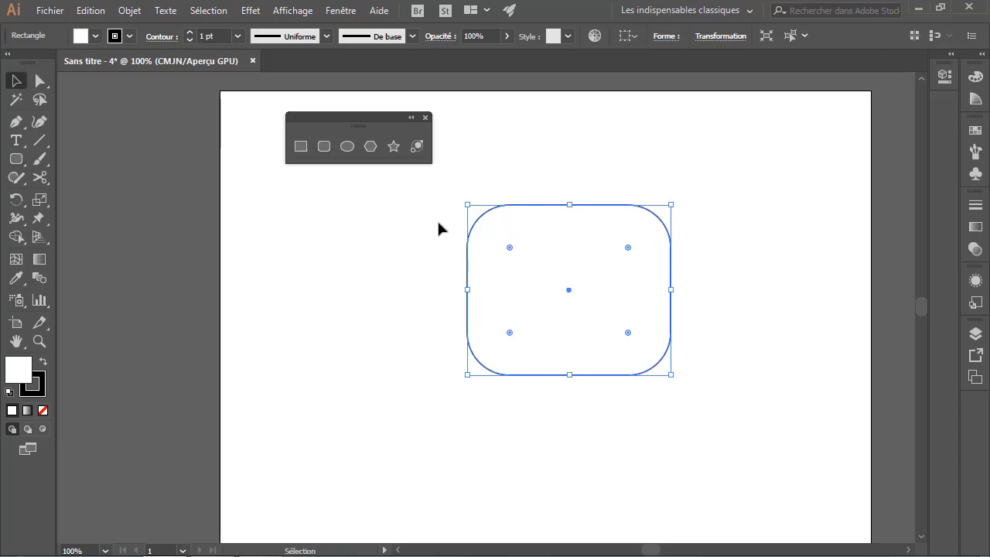
key("Delete")
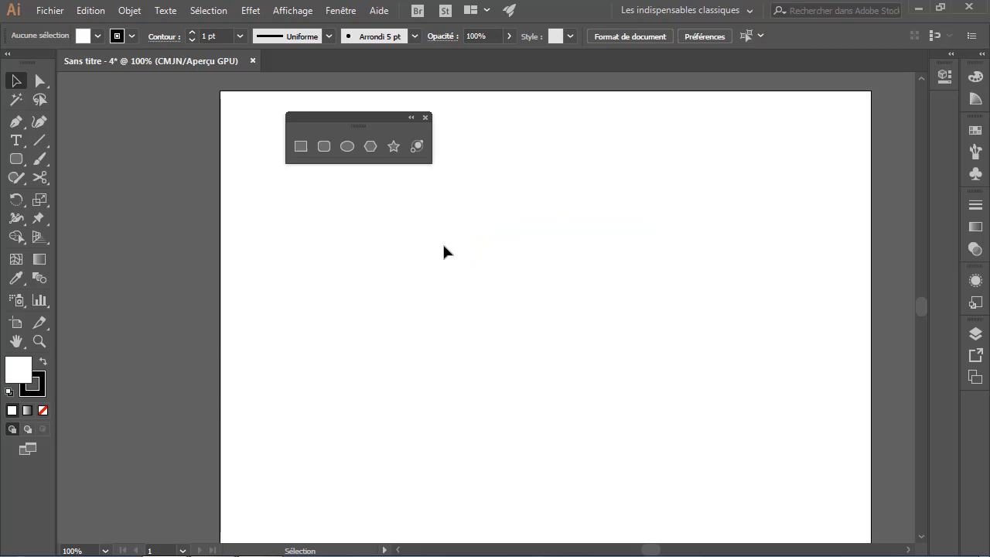
Draw a wide ellipse and a perfect circle of the same height beside it, and delete both.
left_click(347, 146)
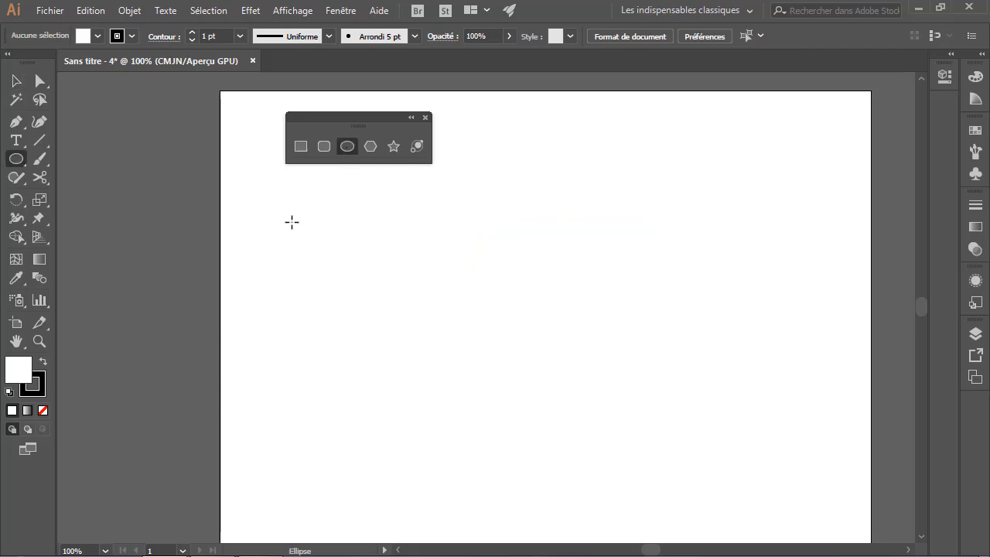
mouse_move(290, 222)
left_mouse_down()
mouse_move(342, 289)
mouse_move(417, 351)
mouse_move(513, 356)
mouse_move(552, 375)
left_mouse_up()
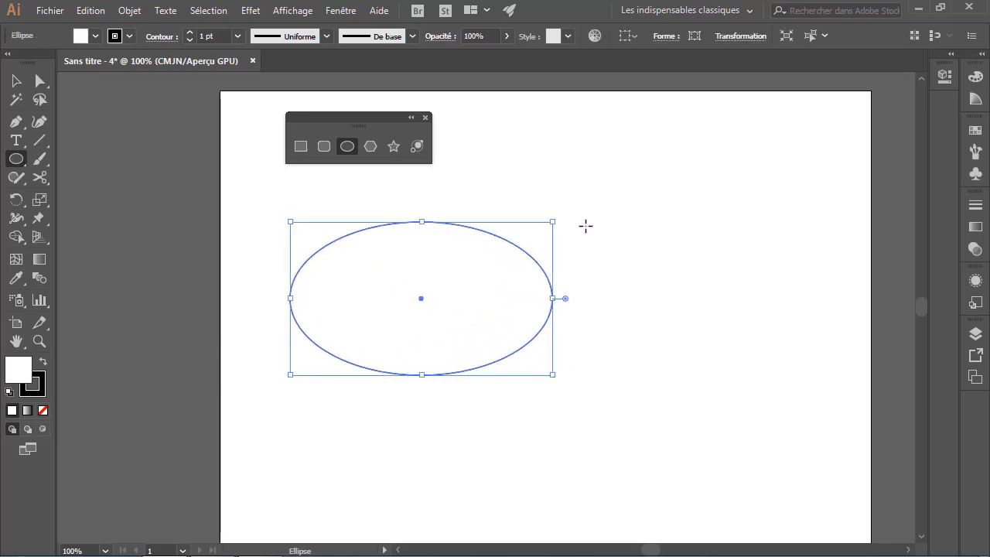
left_click_drag(584, 222, 715, 377)
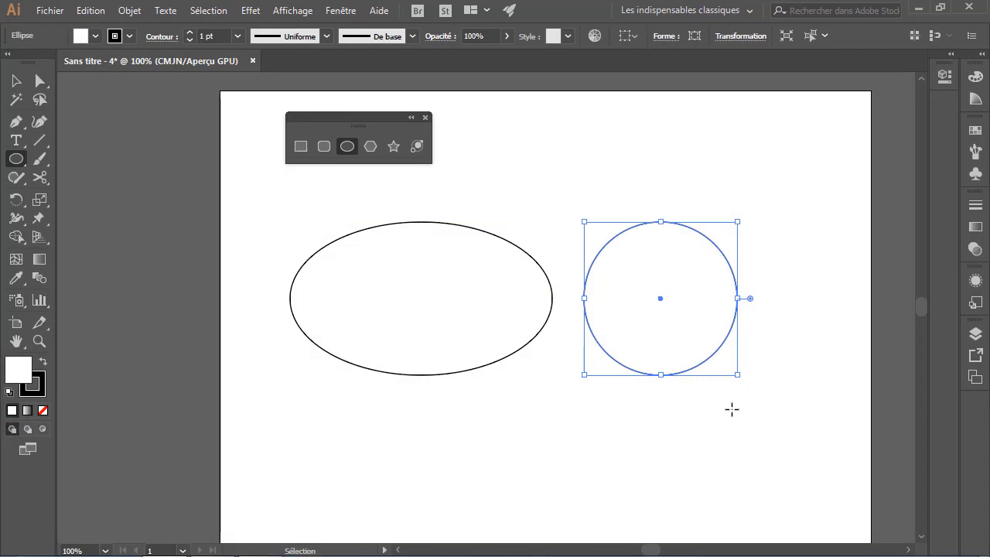
key("ctrl+a")
key("Delete")
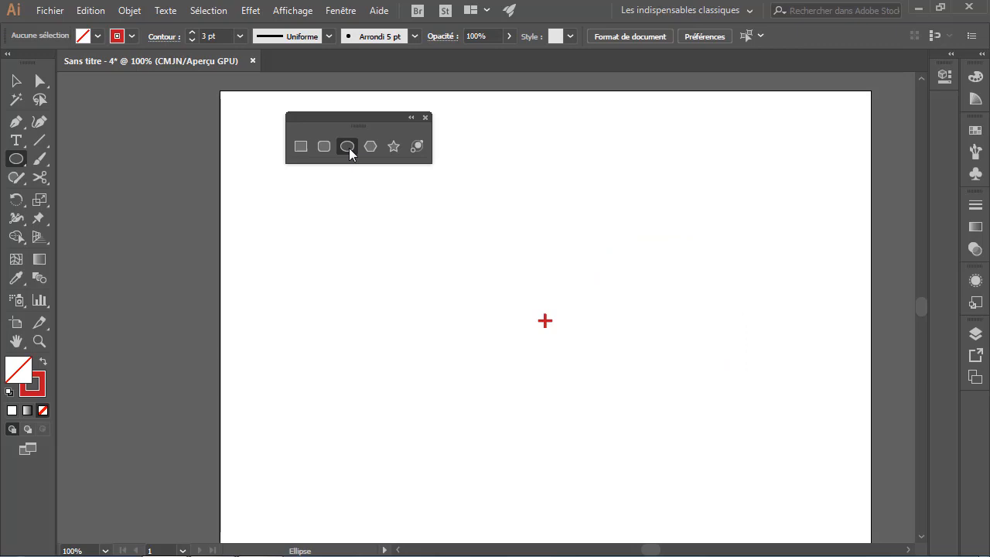
Reset the drawing colours to the default white fill and black stroke.
key("d")
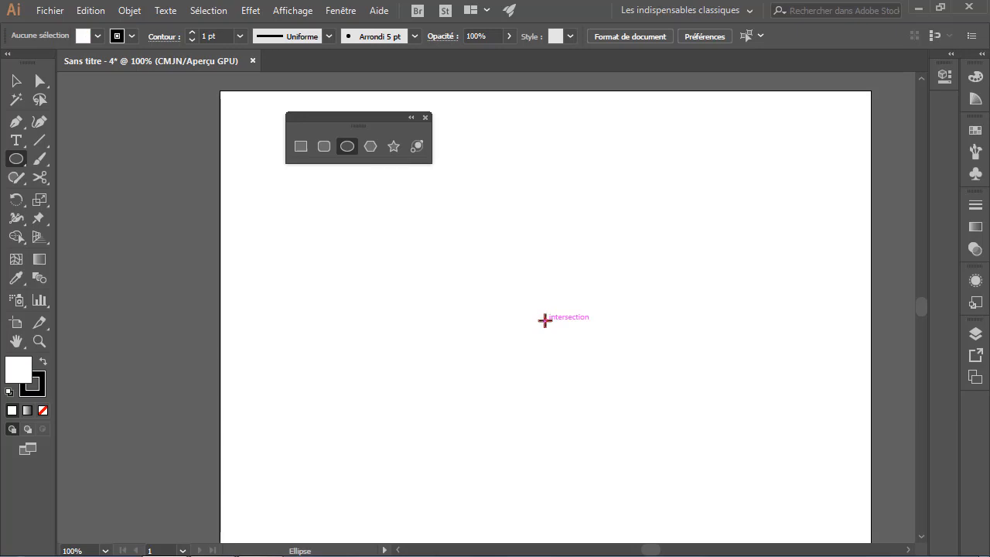
Draw a perfect circle outward from the artboard's centre, and delete it.
left_click_drag(544, 319, 361, 486)
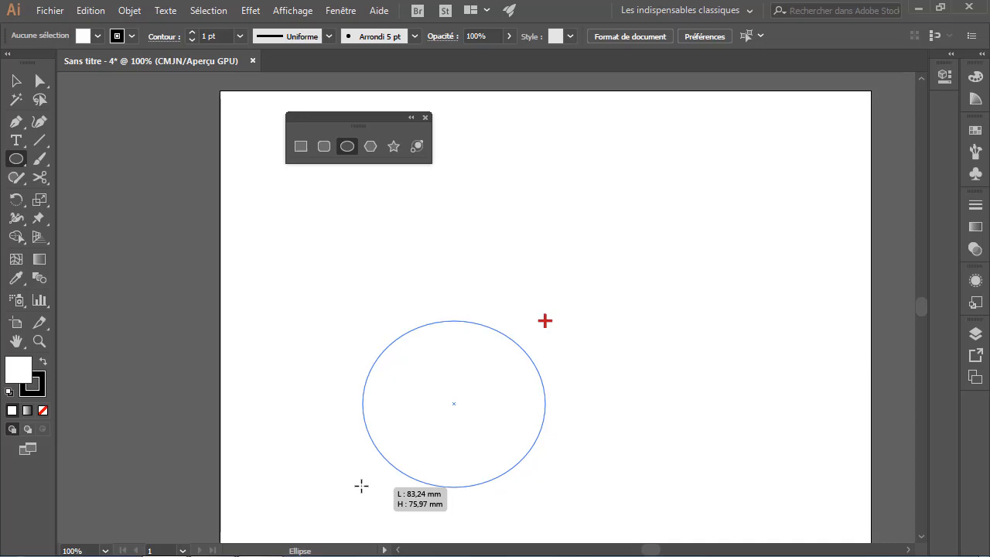
left_click_drag(361, 486, 424, 434)
key("alt")
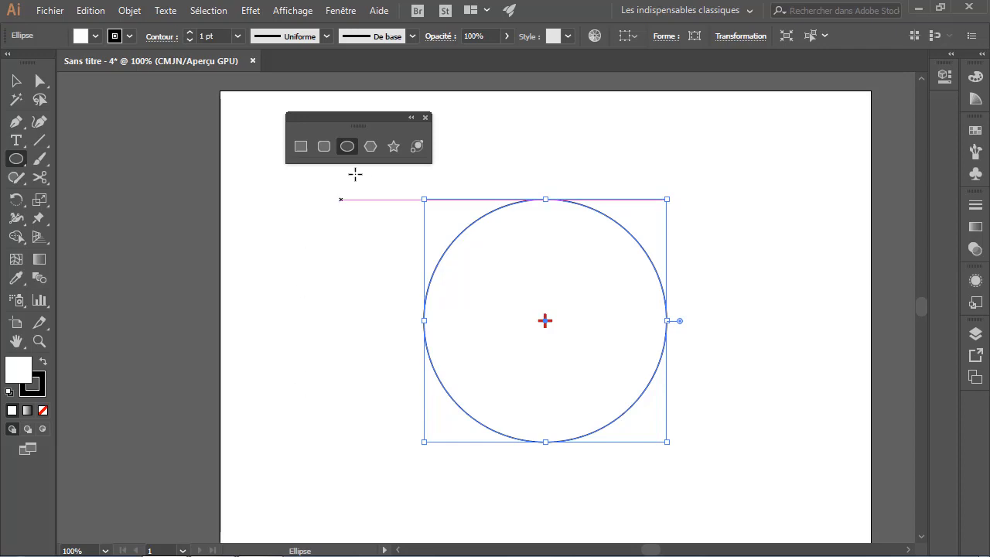
left_click(372, 147)
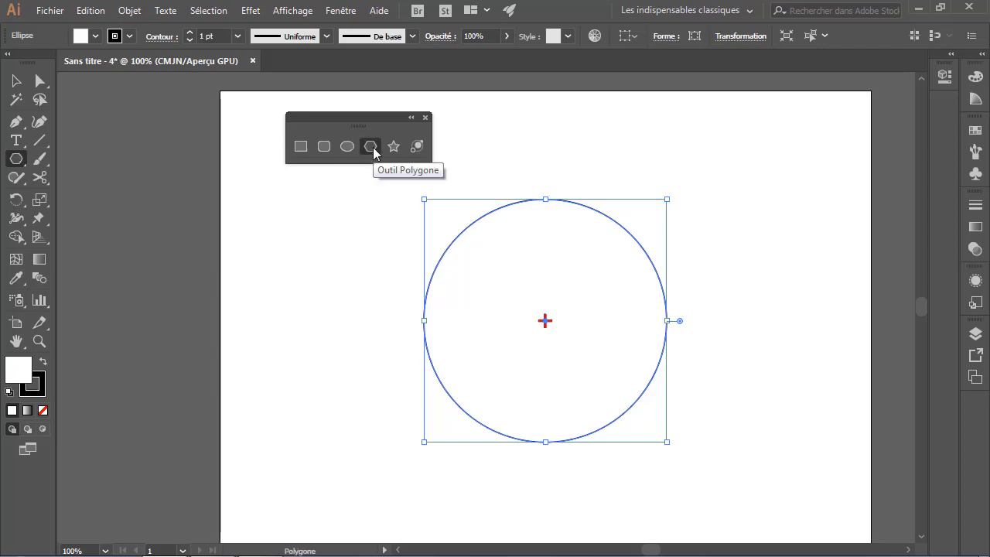
key("Delete")
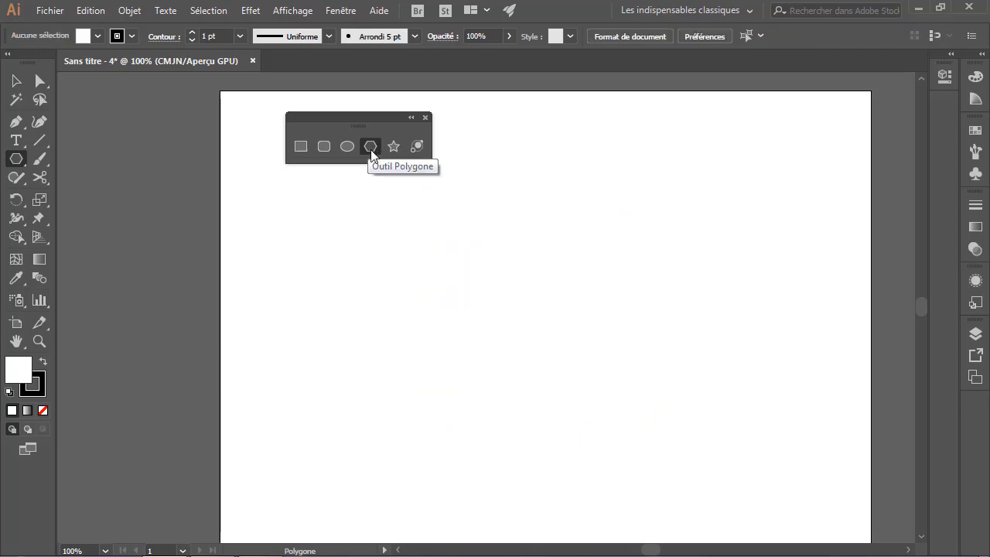
Draw a polygon while repeatedly adding and removing sides, finish it as an upright hexagon, and undo it.
mouse_move(472, 245)
left_mouse_down()
mouse_move(506, 305)
mouse_move(530, 320)
mouse_move(574, 312)
mouse_move(522, 336)
mouse_move(523, 316)
mouse_move(515, 320)
mouse_move(548, 273)
mouse_move(545, 292)
mouse_move(550, 256)
mouse_move(549, 330)
mouse_move(540, 298)
left_mouse_up()
key("Up")
key("Up")
key("Up")
key("Up")
key("Down")
key("Down")
key("Down")
key("Down")
key("Down")
key("Down")
key("Down")
key("Up")
key("Up")
key("Up")
key("Down")
key("Up")
key("shift")
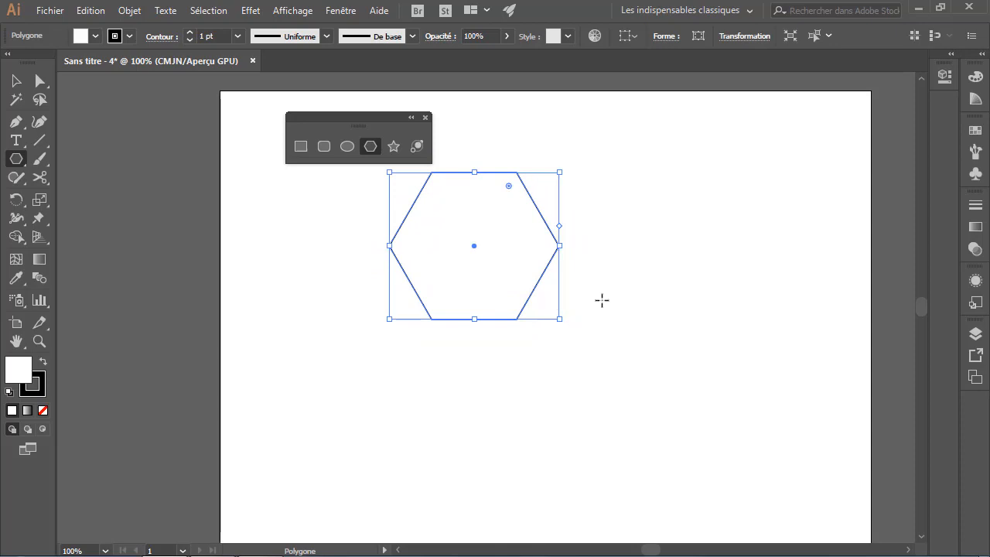
key("ctrl+z")
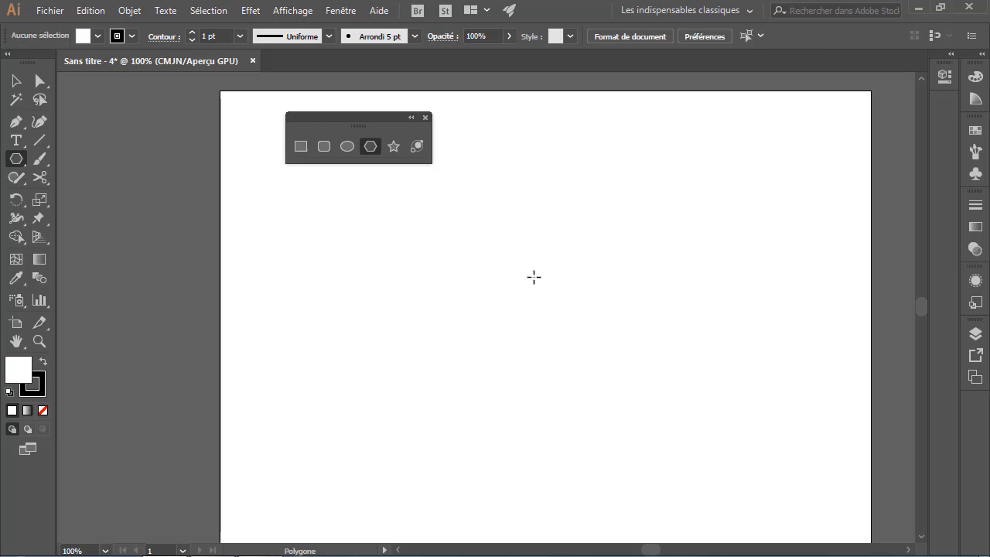
Draw an upright five-pointed star while varying its number of points and the depth of its branches, and delete it.
left_click(395, 146)
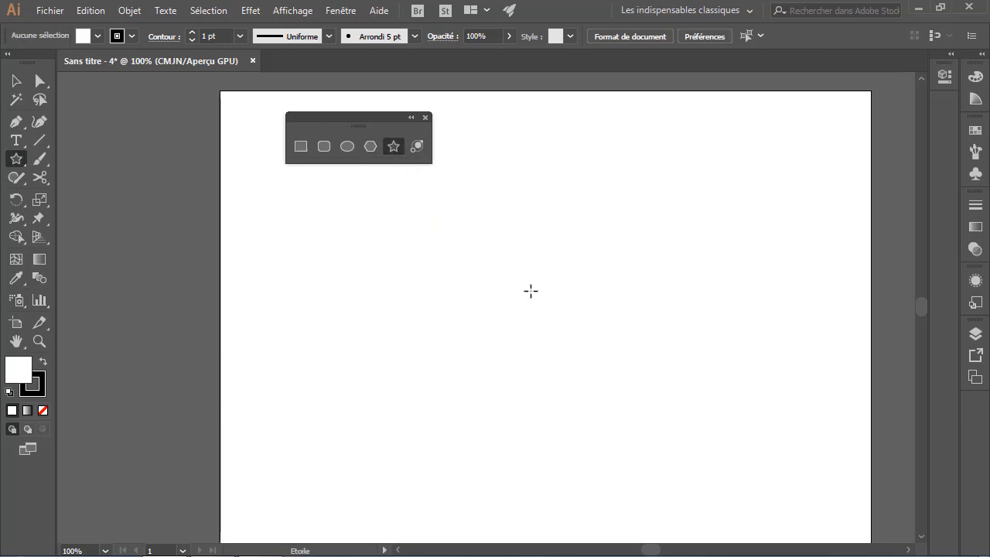
left_click_drag(531, 290, 564, 324)
key("shift")
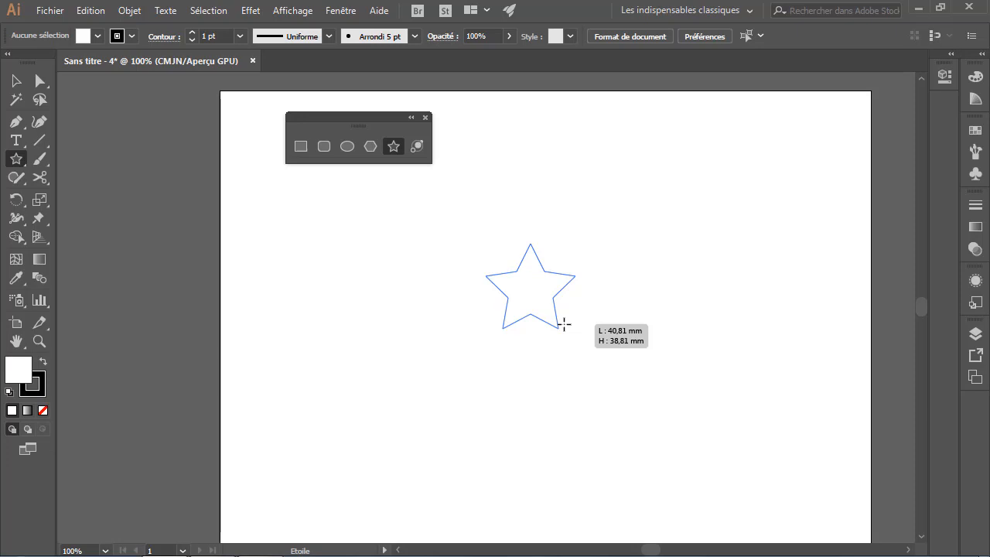
left_click_drag(564, 324, 580, 357)
key("Up")
key("Up")
key("Up")
key("Down")
key("Down")
key("Down")
key("Down")
key("Down")
key("Up")
key("Up")
key("Up")
key("Down")
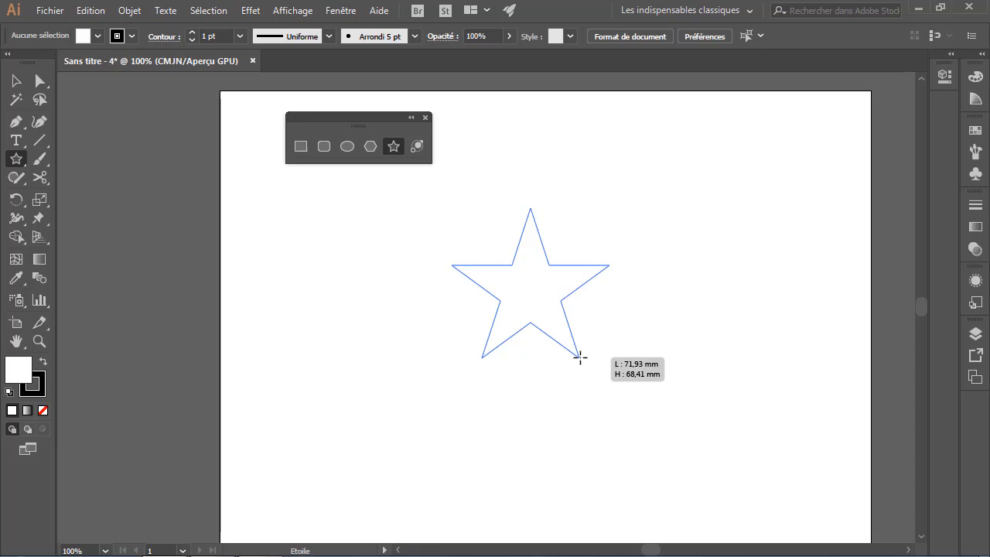
left_click_drag(580, 358, 583, 380)
mouse_move(590, 390)
left_mouse_down()
mouse_move(610, 431)
mouse_move(554, 330)
mouse_move(588, 453)
mouse_move(641, 453)
mouse_move(660, 464)
mouse_move(544, 310)
mouse_move(563, 347)
mouse_move(567, 337)
mouse_move(558, 326)
mouse_move(583, 385)
left_mouse_up()
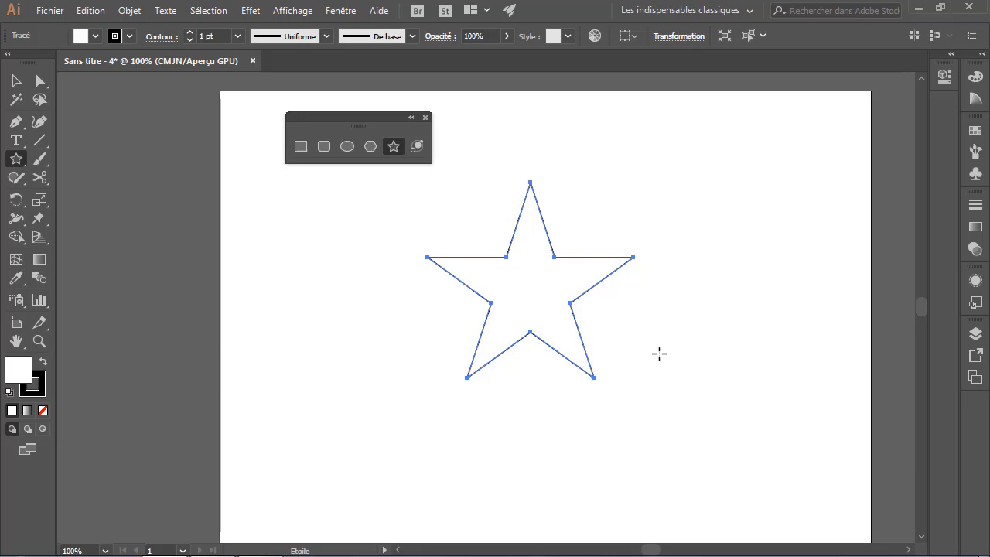
key("Delete")
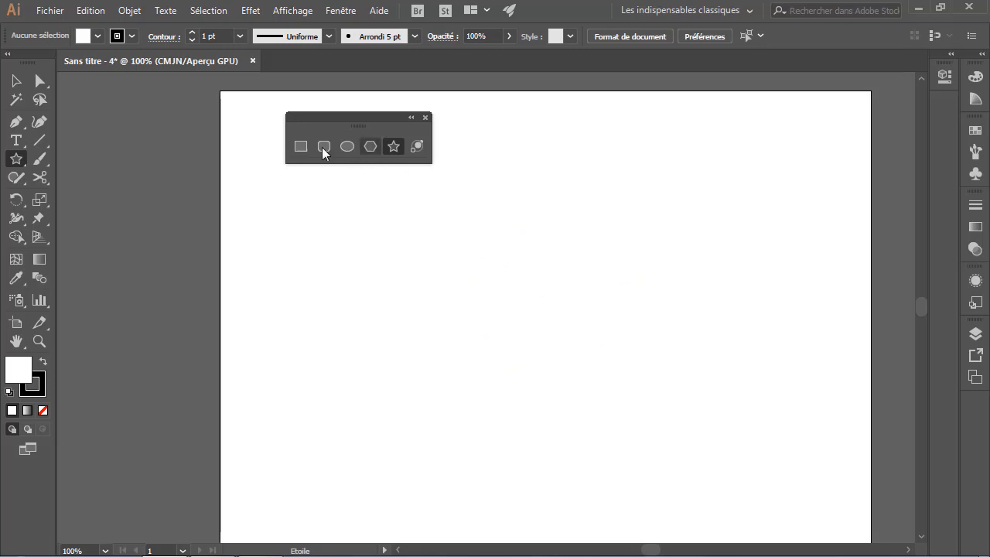
Draw a rectangle while repositioning it across the artboard during drawing, and delete it.
left_click(300, 143)
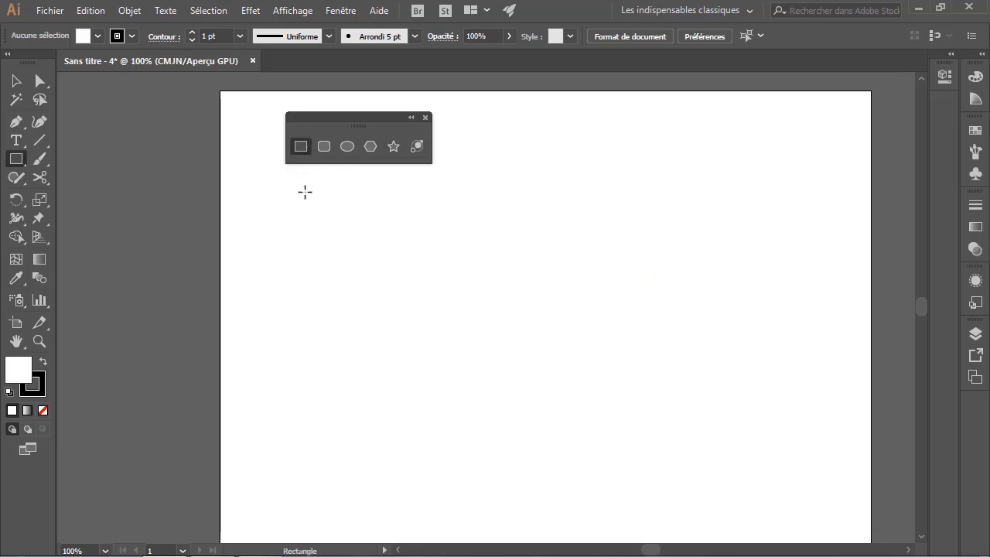
mouse_move(305, 228)
left_mouse_down()
mouse_move(364, 318)
mouse_move(419, 341)
mouse_move(572, 347)
mouse_move(662, 256)
mouse_move(794, 244)
mouse_move(840, 344)
mouse_move(811, 440)
mouse_move(820, 484)
mouse_move(490, 499)
mouse_move(448, 431)
mouse_move(477, 398)
mouse_move(607, 419)
mouse_move(657, 483)
mouse_move(597, 450)
mouse_move(796, 253)
mouse_move(812, 254)
mouse_move(797, 209)
left_mouse_up()
key("space")
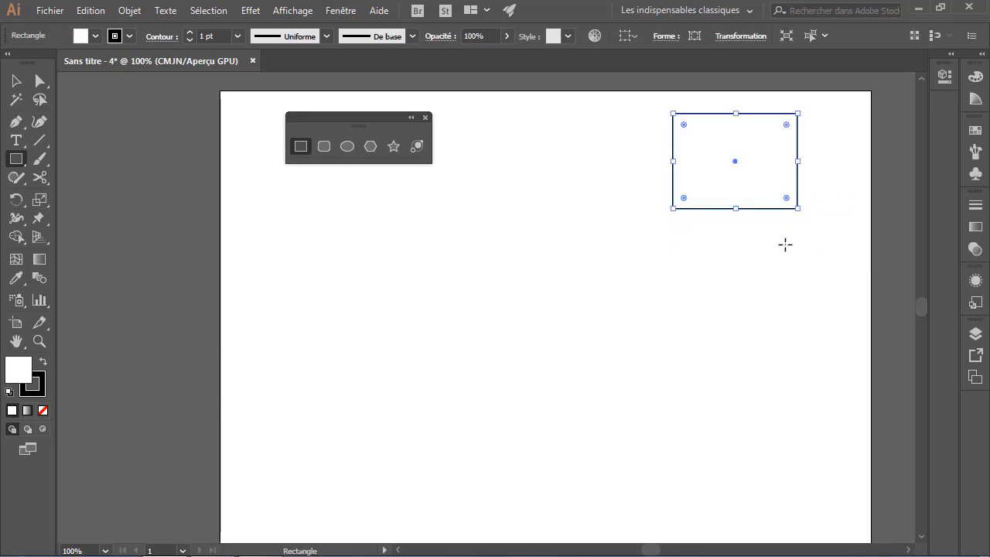
key("Delete")
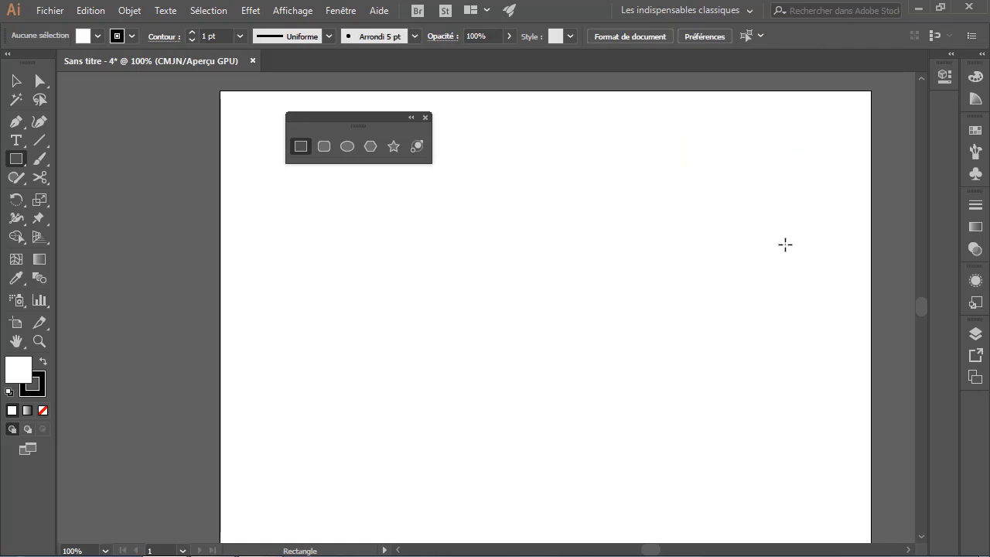
Draw an upright five-pointed star in the upper middle of the artboard and deselect it.
left_click(392, 146)
left_click_drag(454, 215, 574, 359)
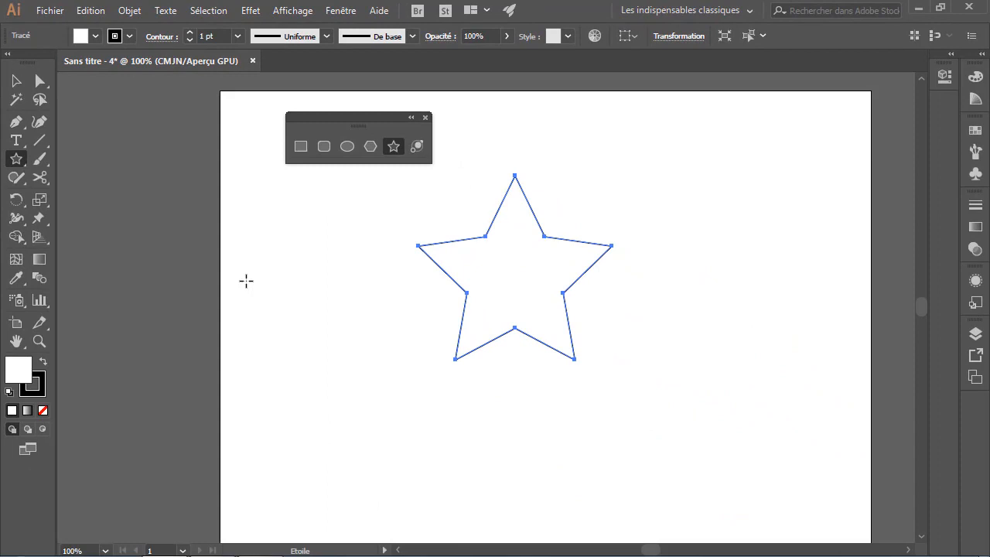
left_click(392, 537, "ctrl")
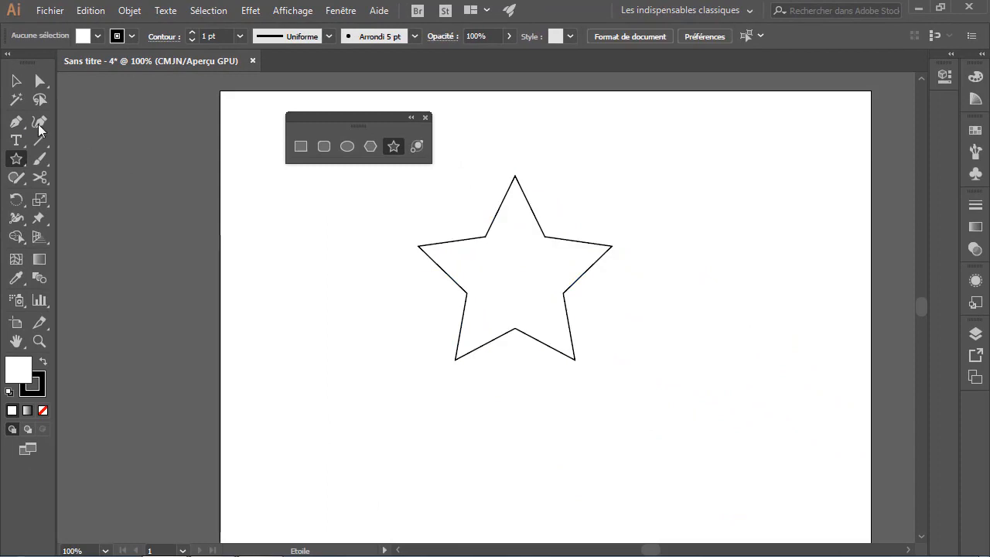
Give the star an orange fill and a dark blue stroke.
left_click(16, 80)
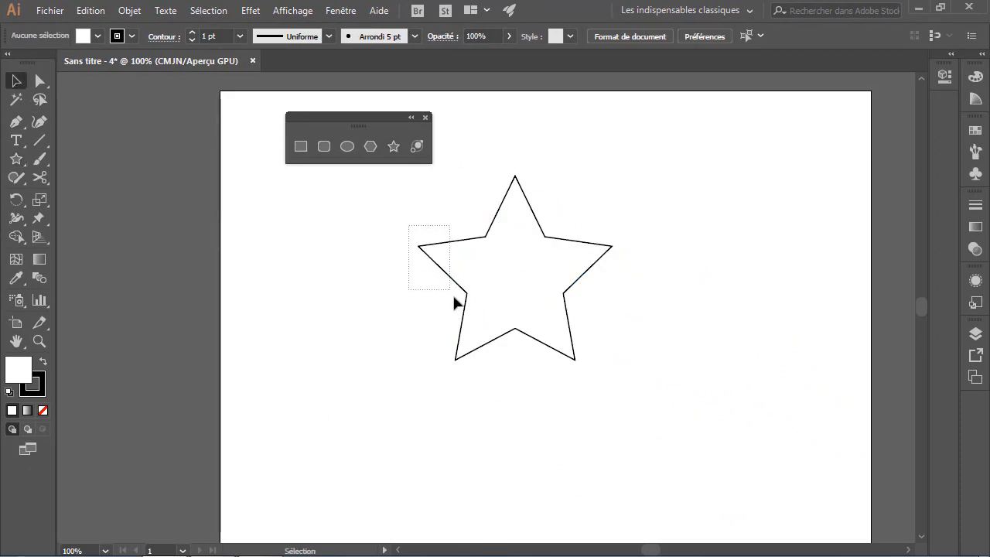
left_click_drag(454, 296, 456, 304)
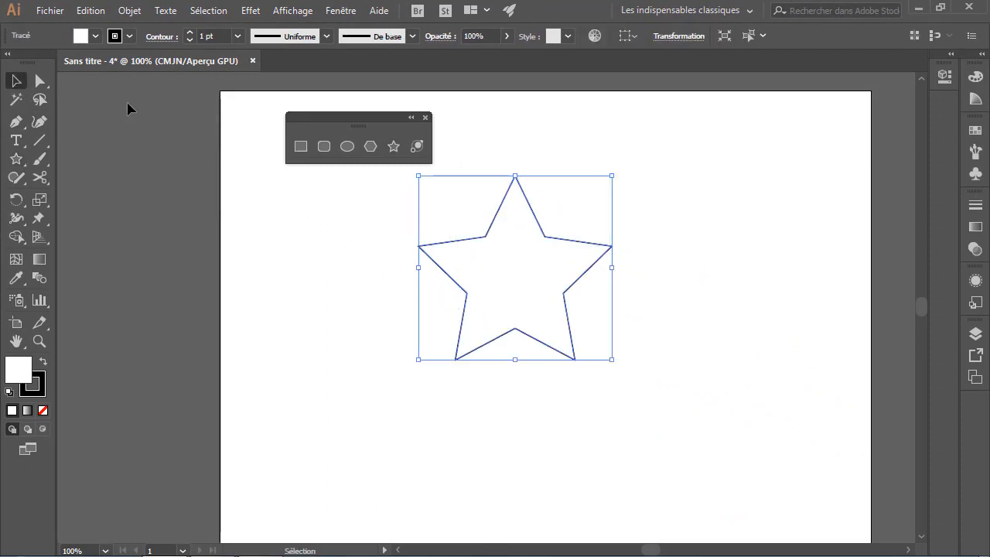
left_click(95, 35)
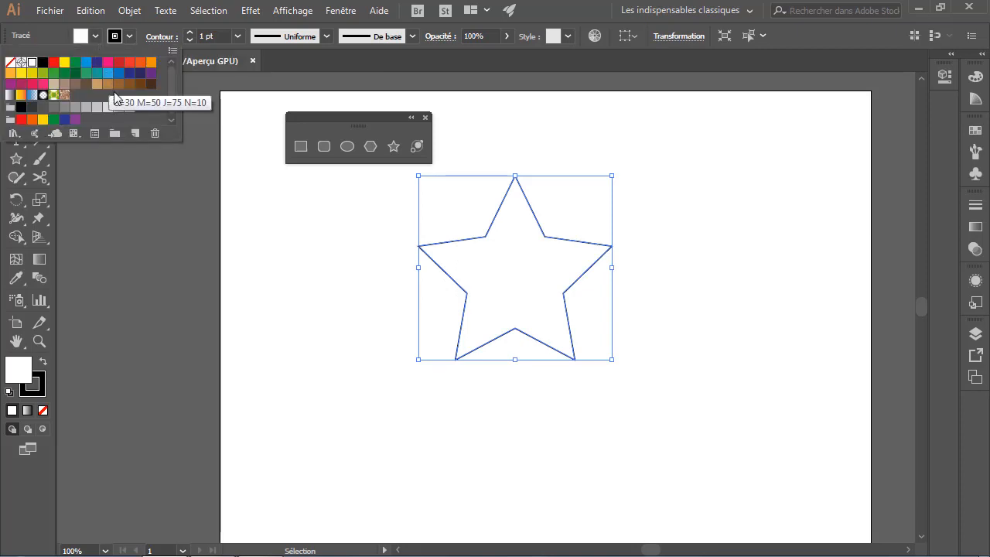
left_click(151, 62)
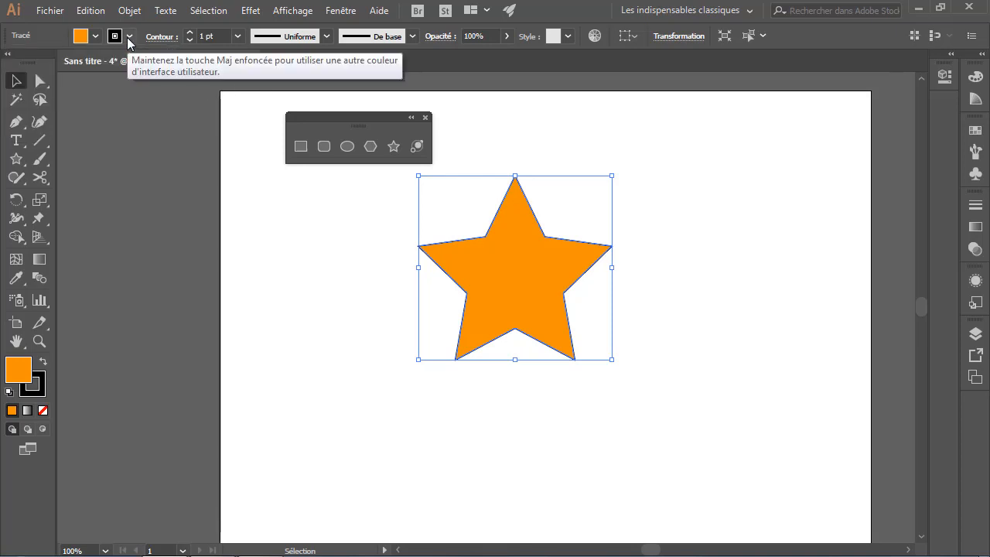
left_click(128, 39)
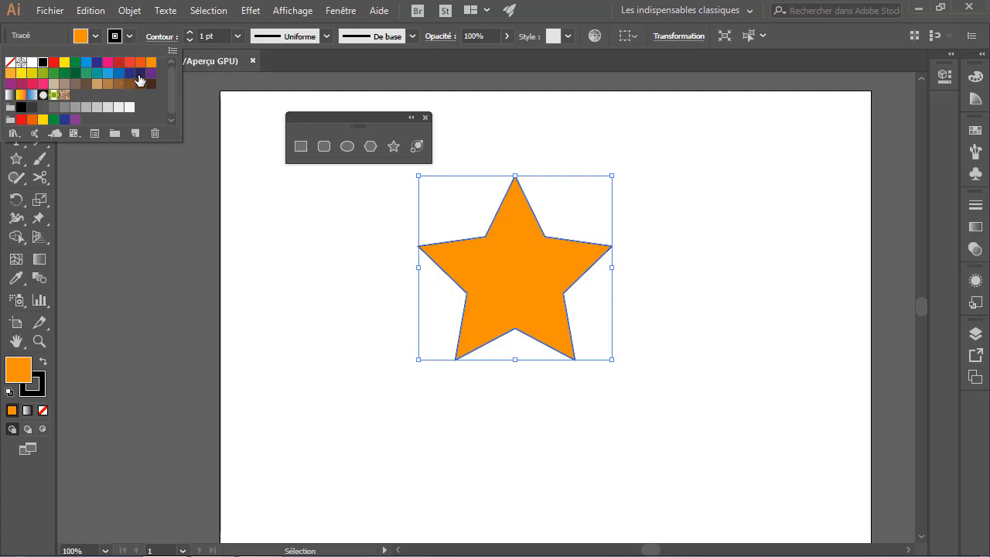
left_click(140, 74)
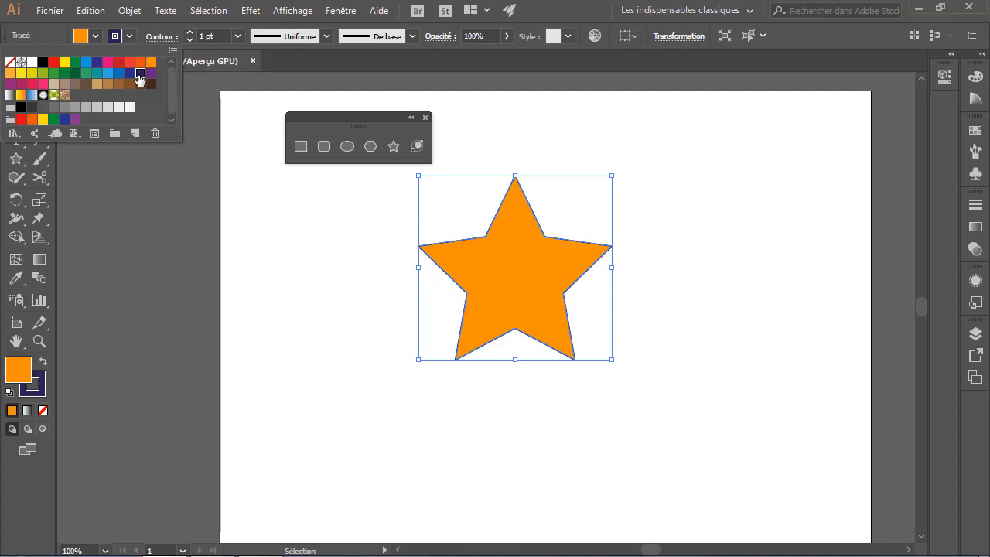
Raise the star's stroke weight to 8 pt and reduce it again by two increments.
left_click(189, 33)
left_click(190, 33)
left_click(190, 33)
left_click(190, 34)
left_click(190, 33)
left_click(190, 34)
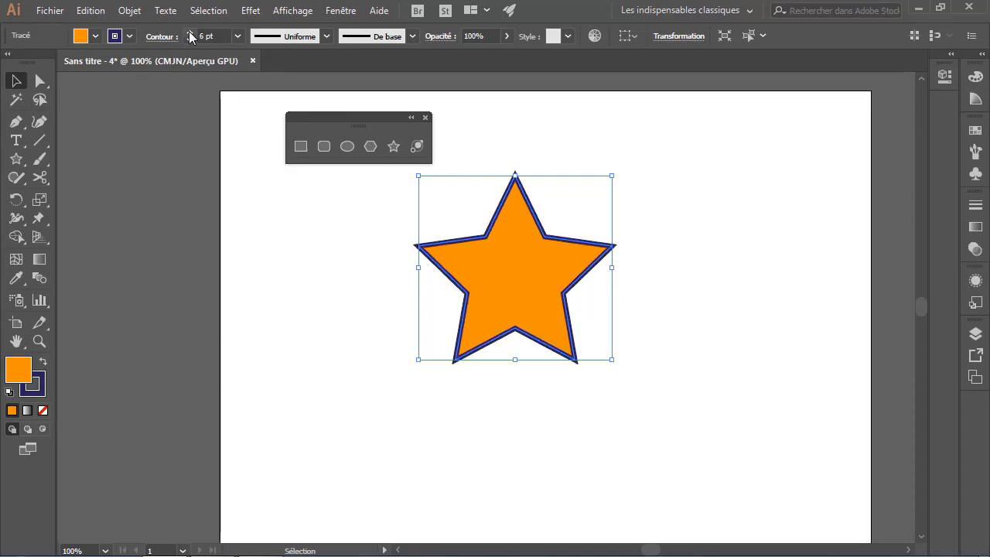
left_click(189, 33)
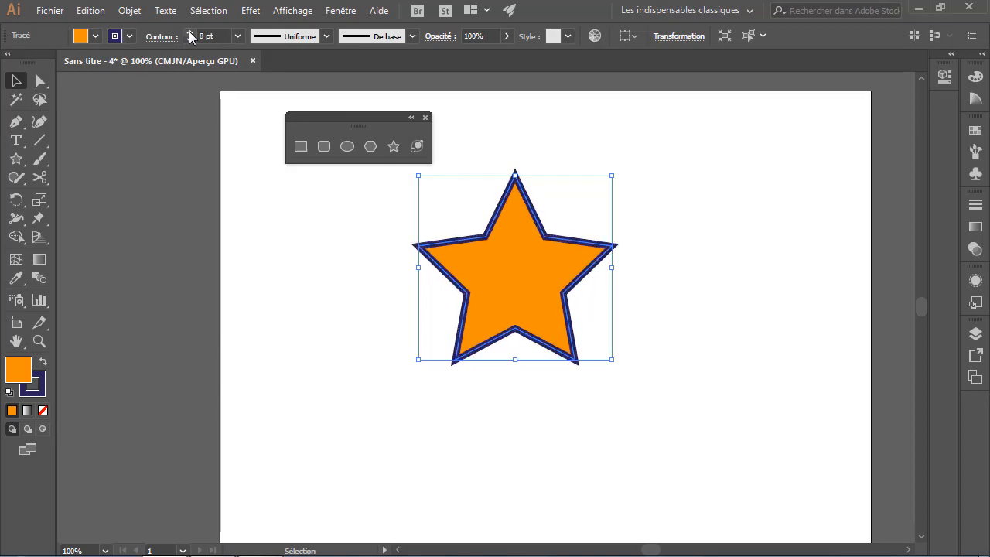
left_click(190, 39)
left_click(190, 40)
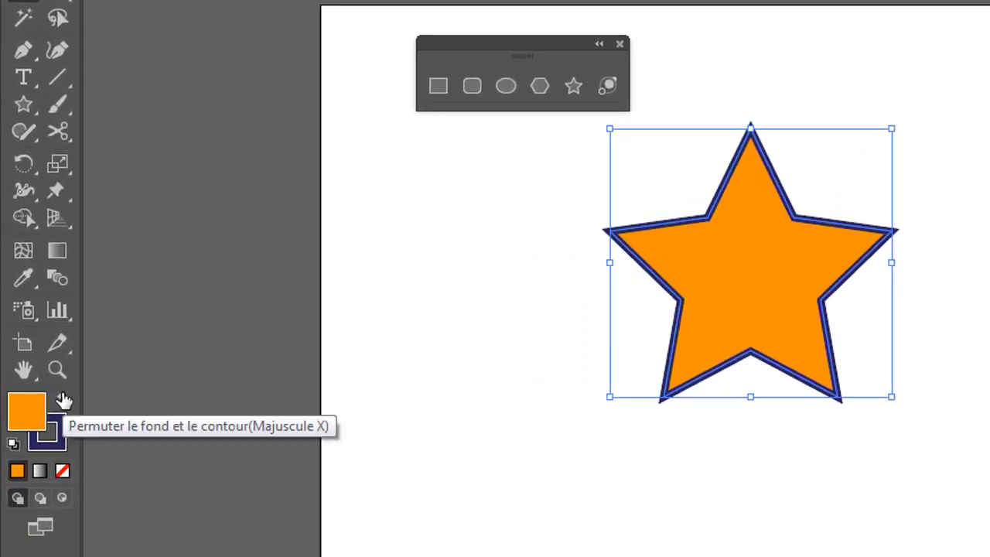
Swap the star's fill and stroke colours back and forth.
left_click(64, 399)
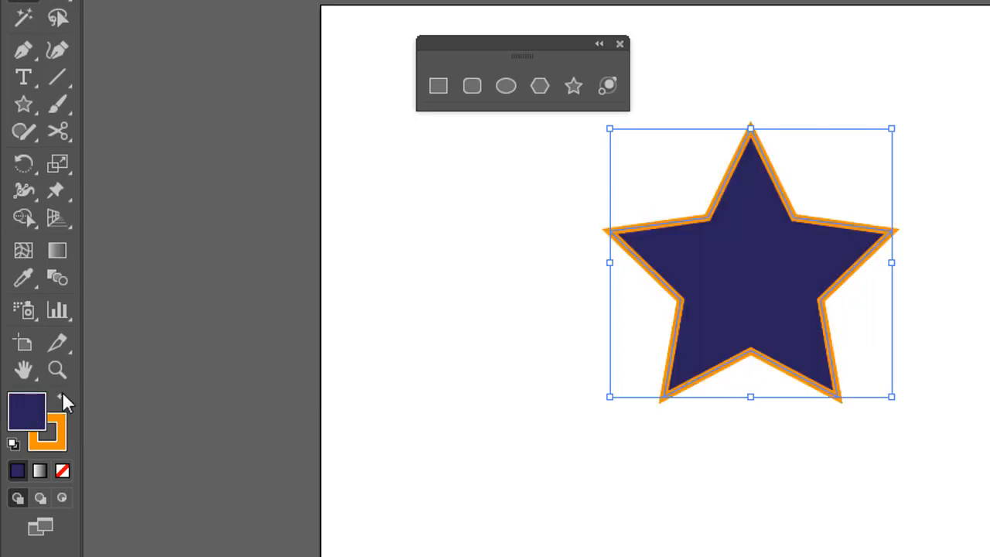
left_click(62, 396)
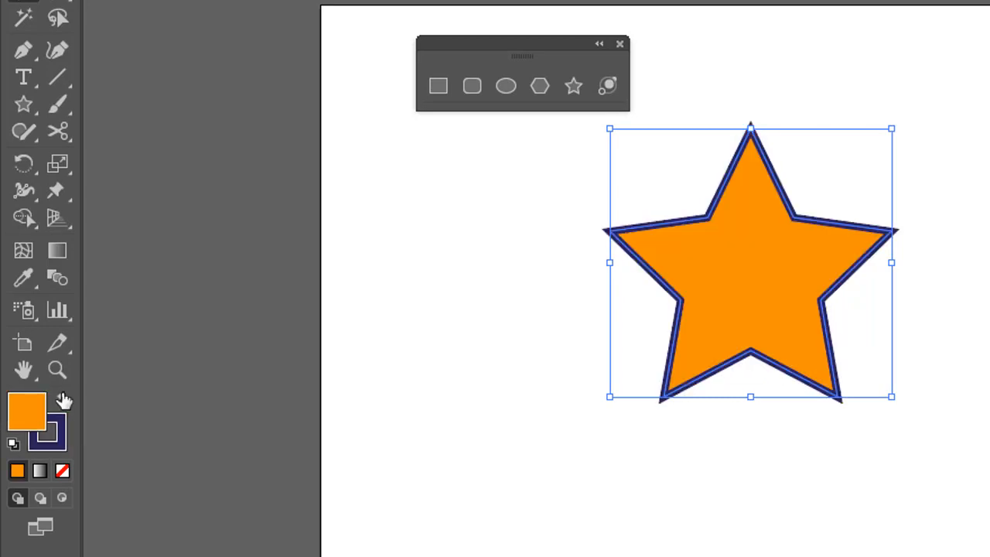
left_click(63, 399)
left_click(63, 399)
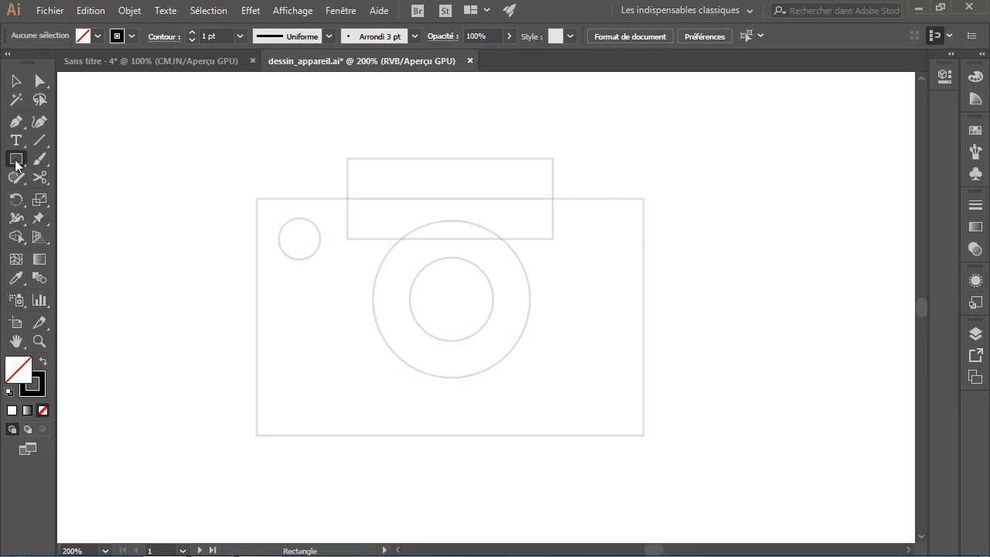
In dessin_appareil.ai, detach the shape tools as a floating palette above the camera outline.
left_click_drag(17, 164, 181, 214)
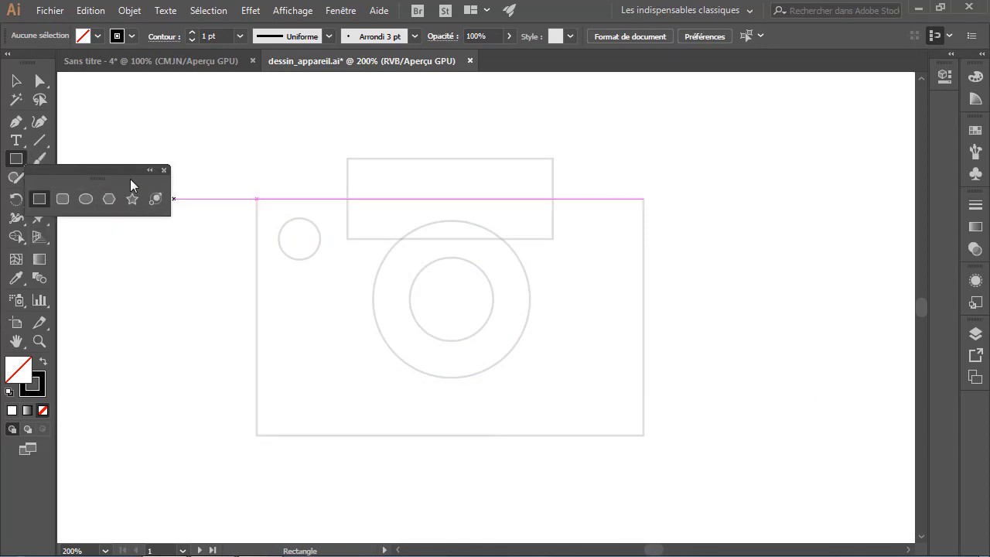
left_click_drag(97, 177, 232, 114)
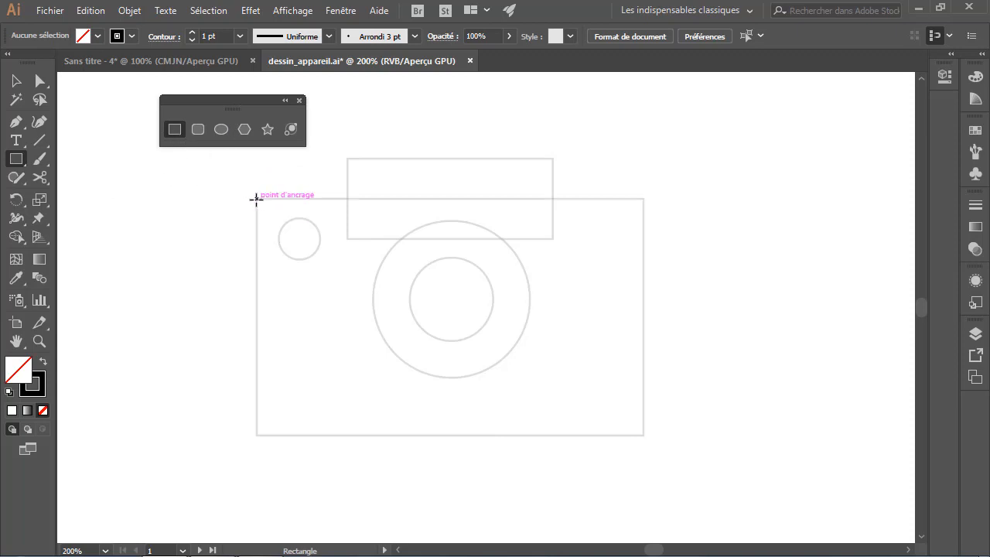
Trace the camera body's large rectangle with the default black stroke and remove its fill.
key("d")
mouse_move(256, 198)
left_mouse_down()
mouse_move(529, 400)
mouse_move(632, 419)
mouse_move(647, 436)
left_mouse_up()
left_click(88, 36)
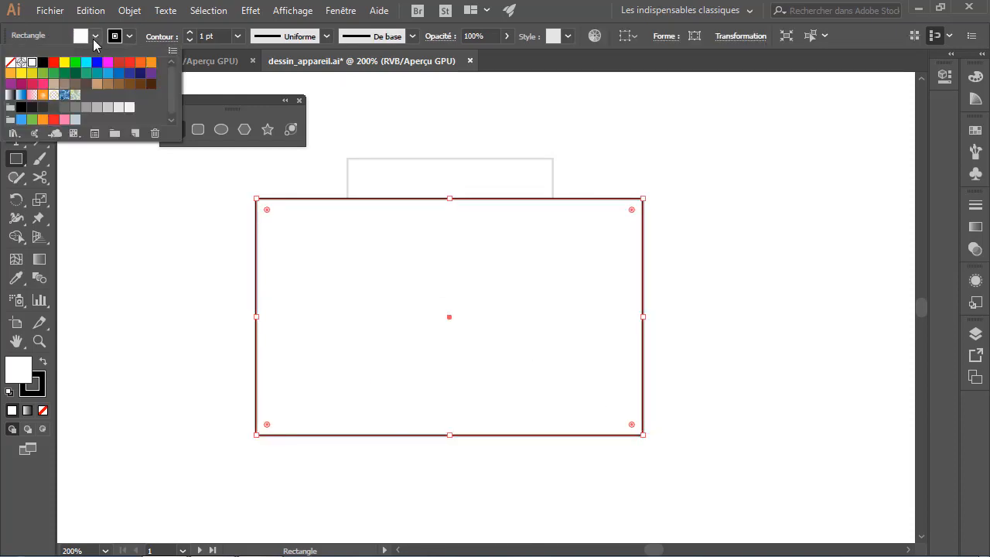
left_click(10, 63)
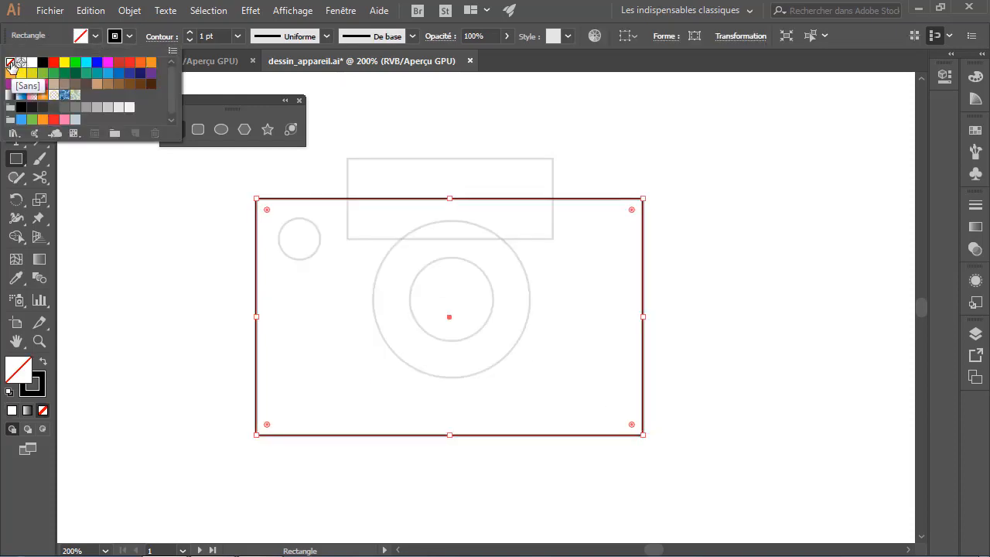
Trace the smaller rectangle overlapping the camera body's upper edge, with no fill and a black stroke.
left_click(346, 159)
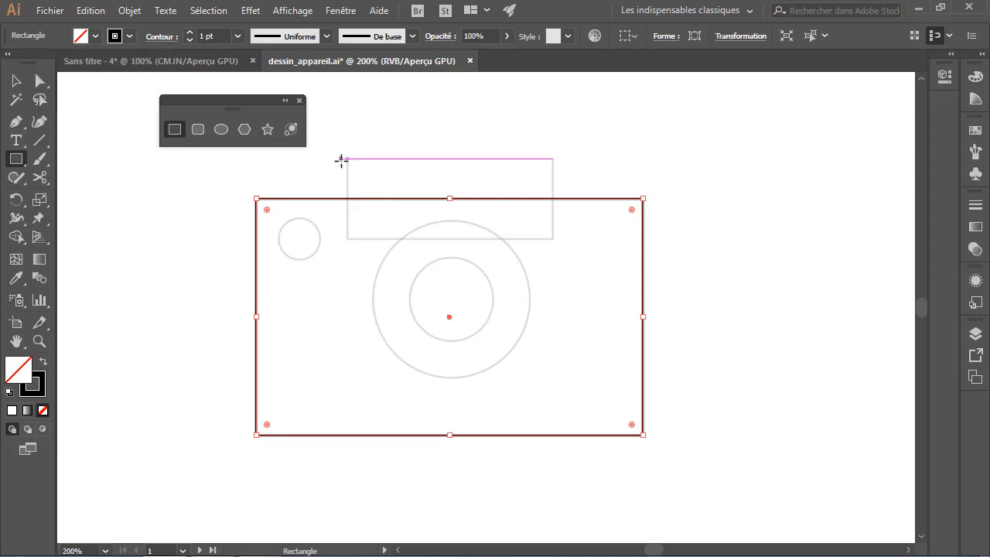
left_click_drag(342, 157, 553, 238)
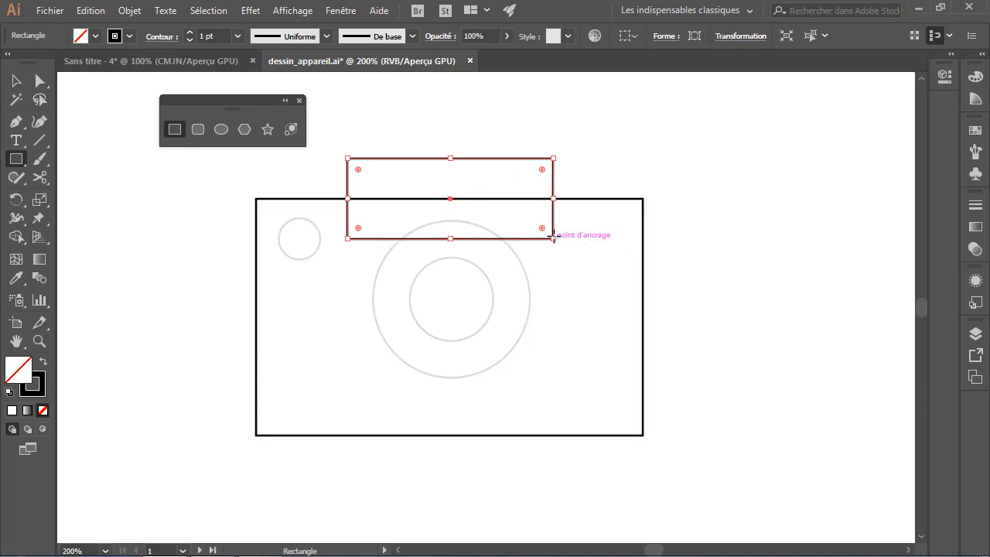
Trace the small circle in the camera body's upper-left corner from its centre with the Ellipse tool.
left_click(221, 130)
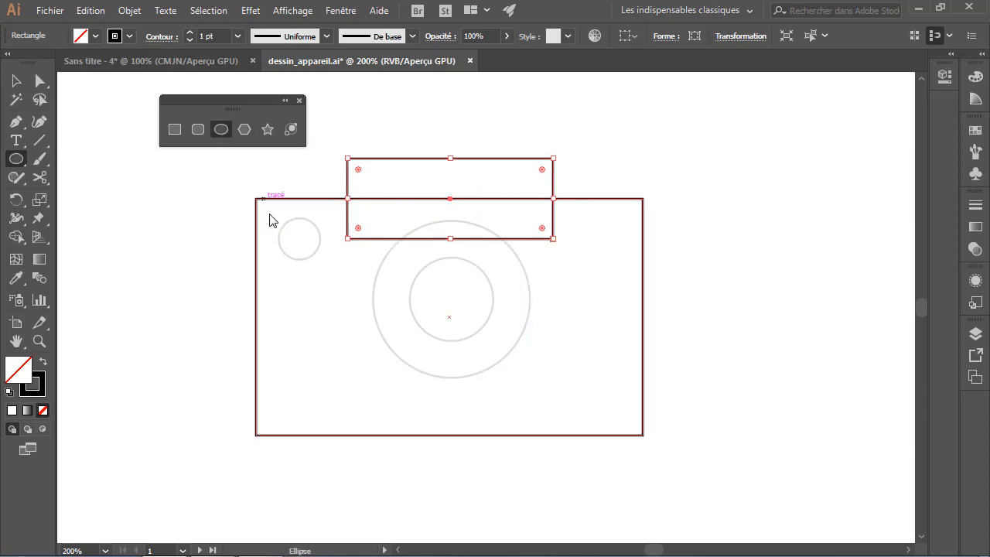
left_click(300, 240)
key("Escape")
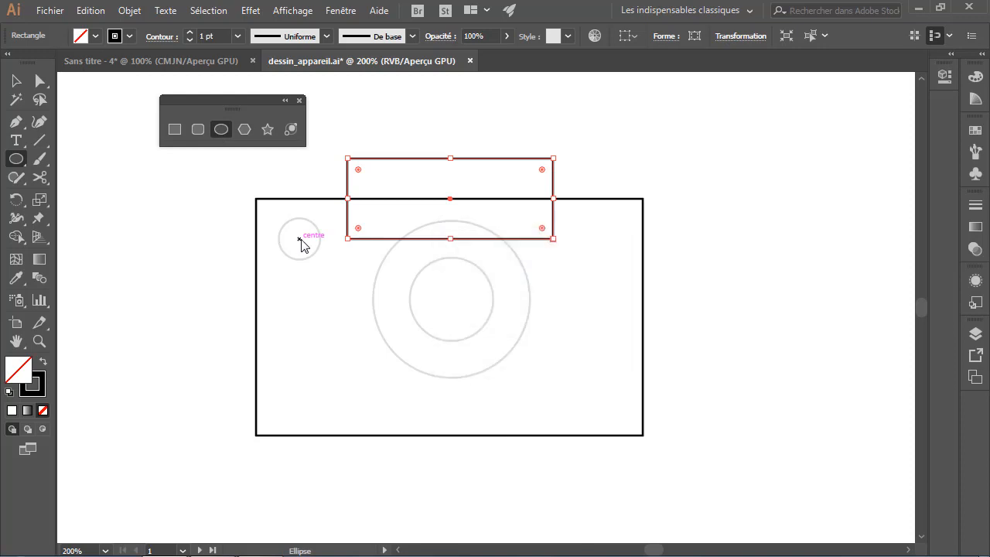
left_click_drag(300, 240, 318, 250)
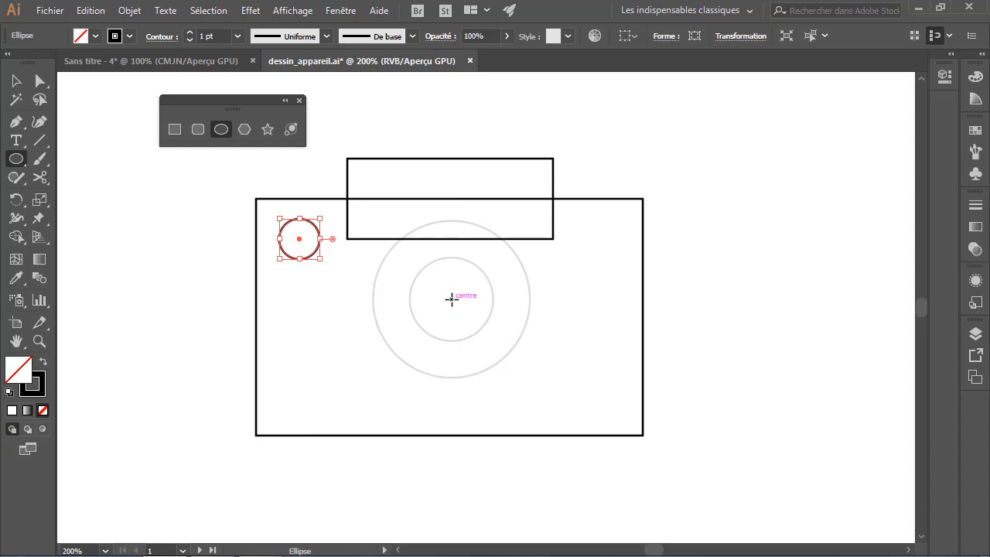
Trace the lens's outer and inner circles from their shared centre, and close the floating shape tools palette.
left_click_drag(451, 298, 526, 377)
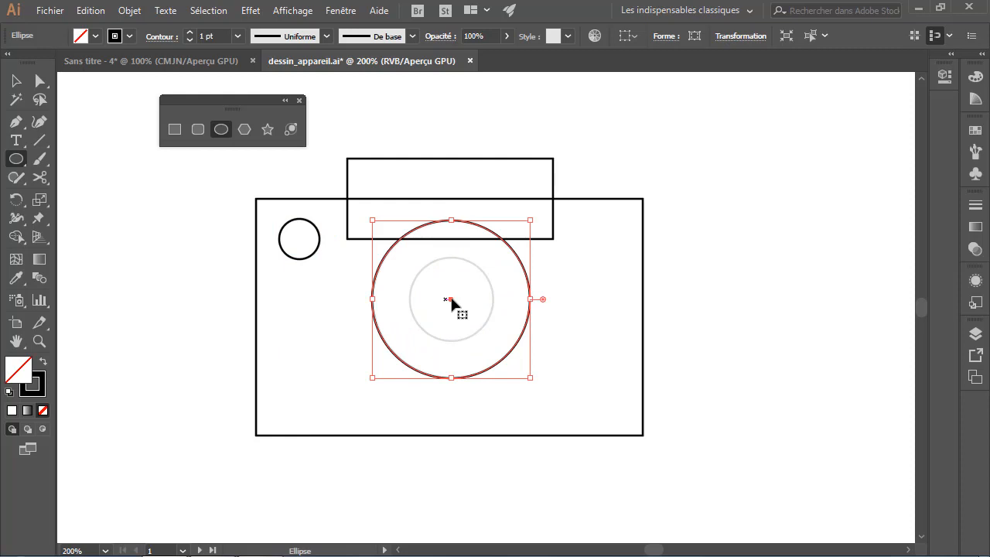
left_click(557, 275, "ctrl")
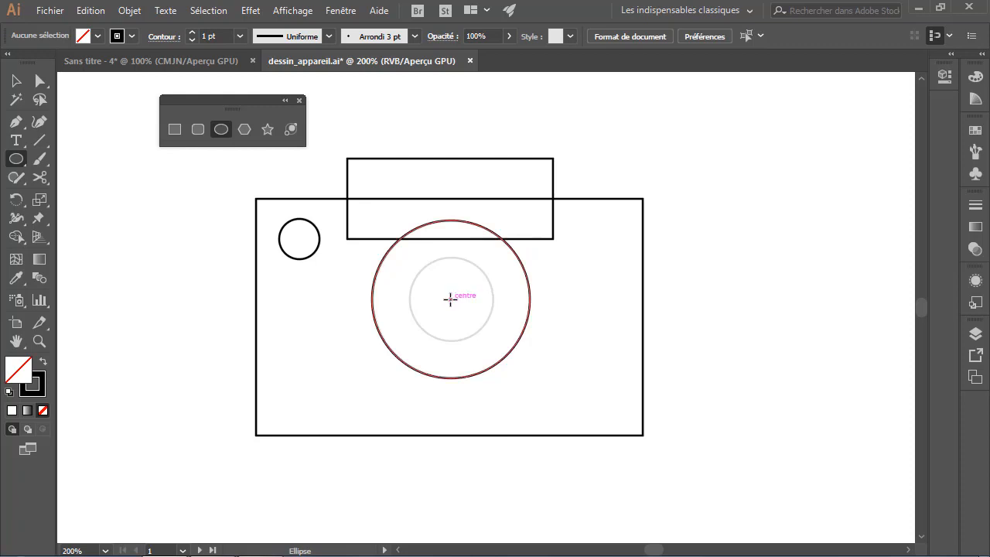
left_click_drag(451, 298, 491, 339)
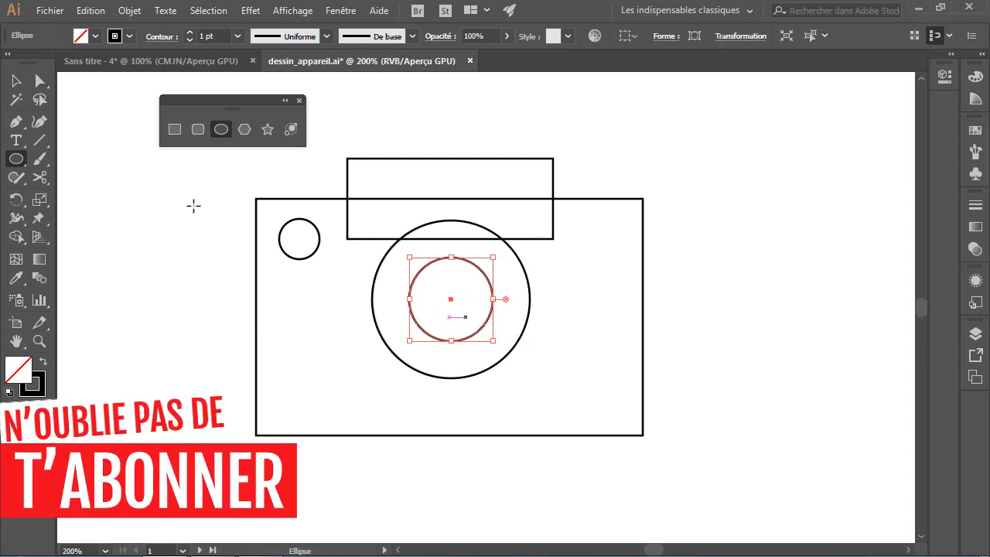
left_click(300, 101)
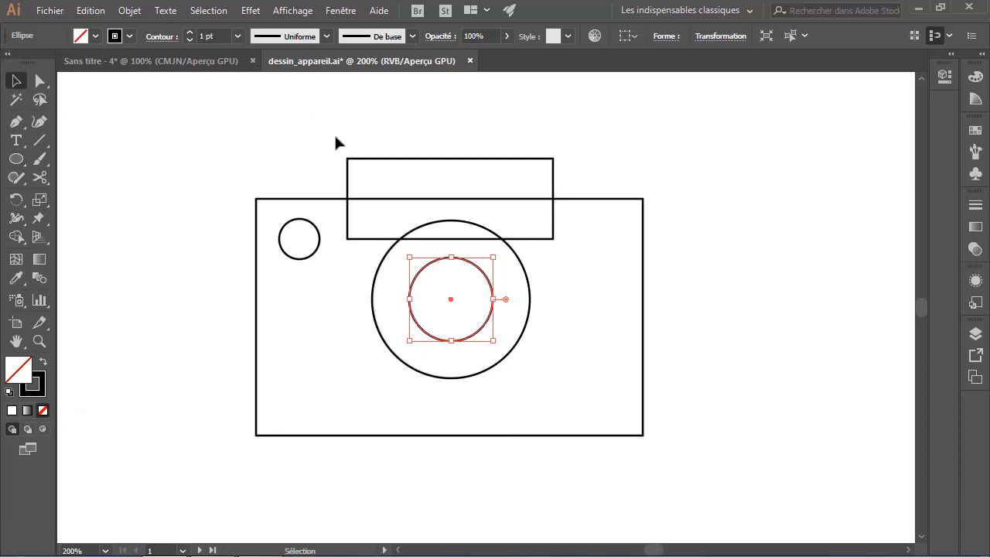
Unite the camera body's two overlapping rectangles into one shape with Pathfinder.
left_click_drag(369, 210, 368, 210)
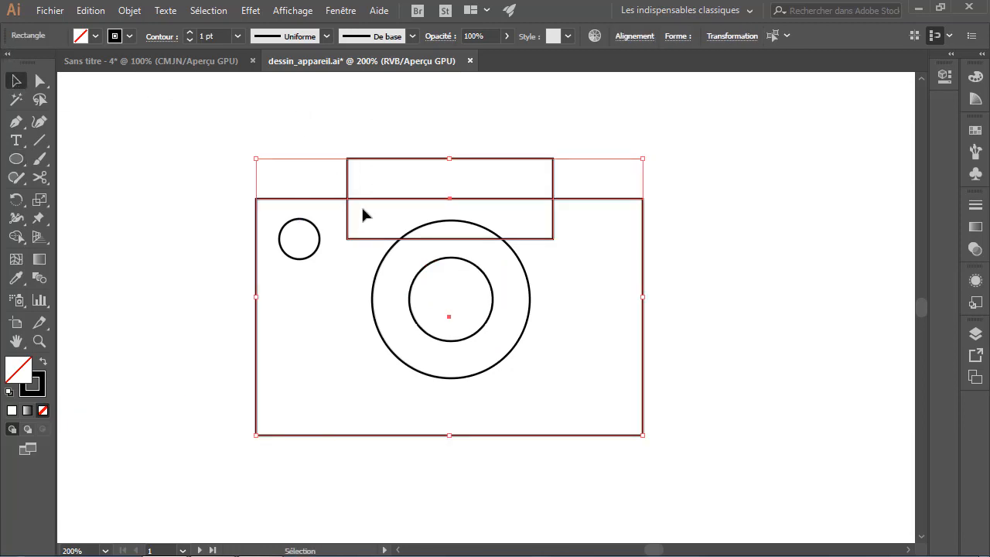
left_click(334, 11)
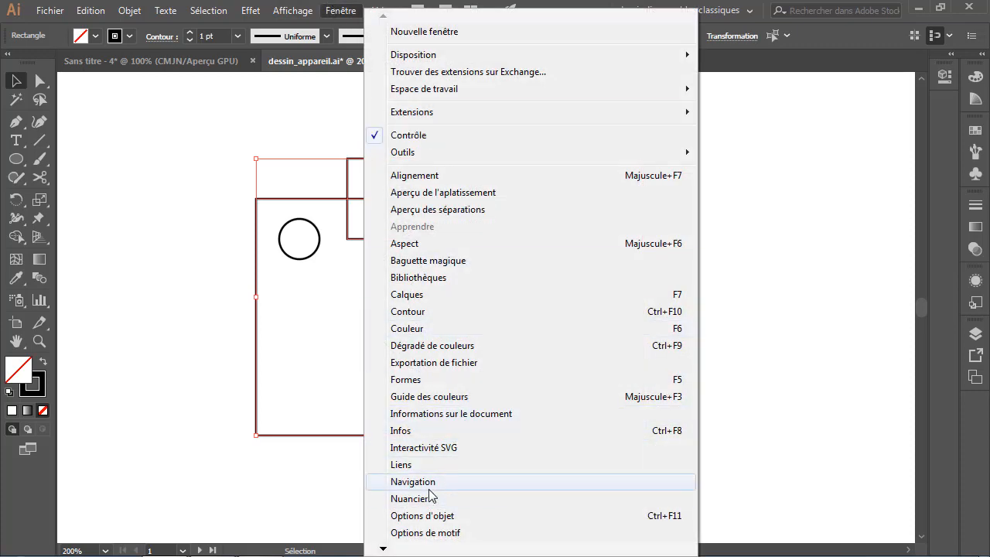
mouse_move(383, 548)
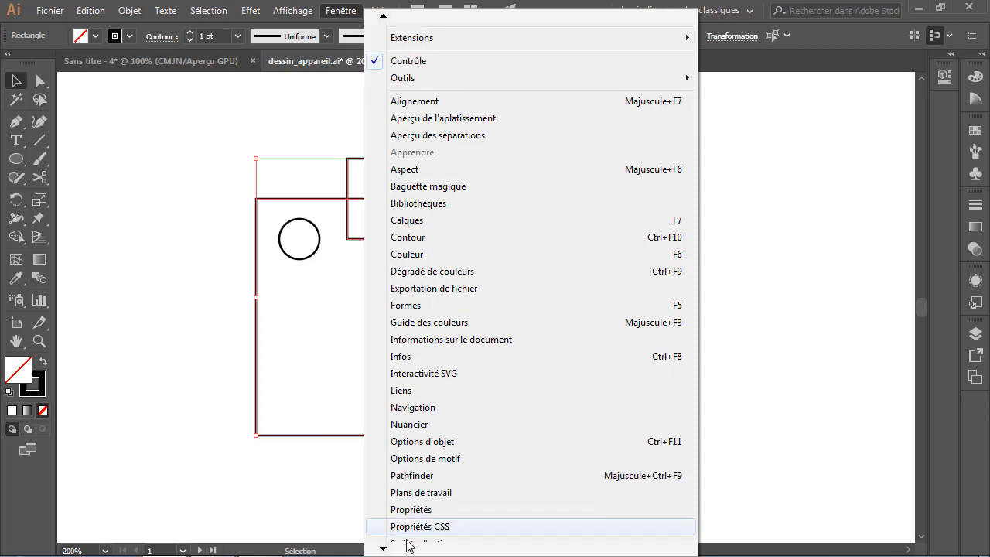
left_click(414, 449)
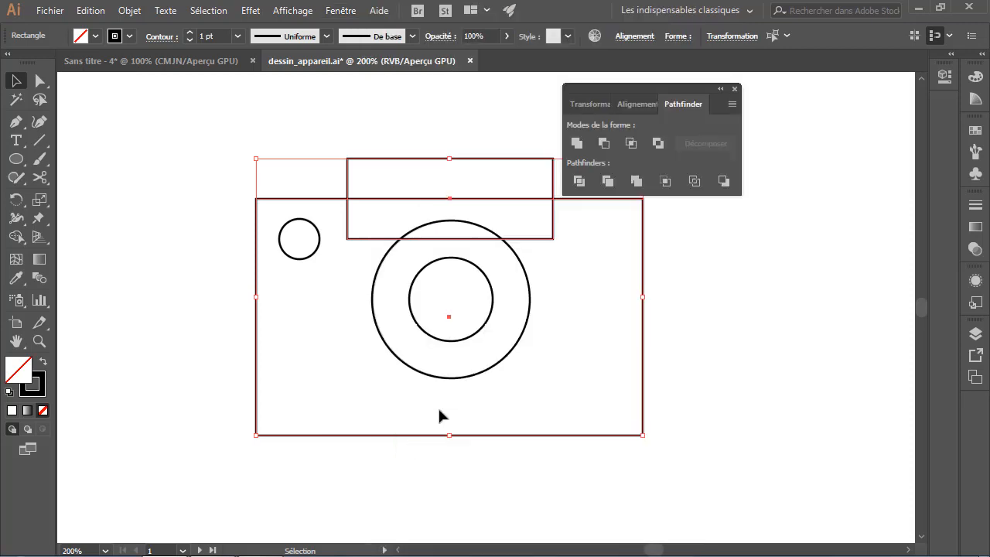
left_click(576, 144)
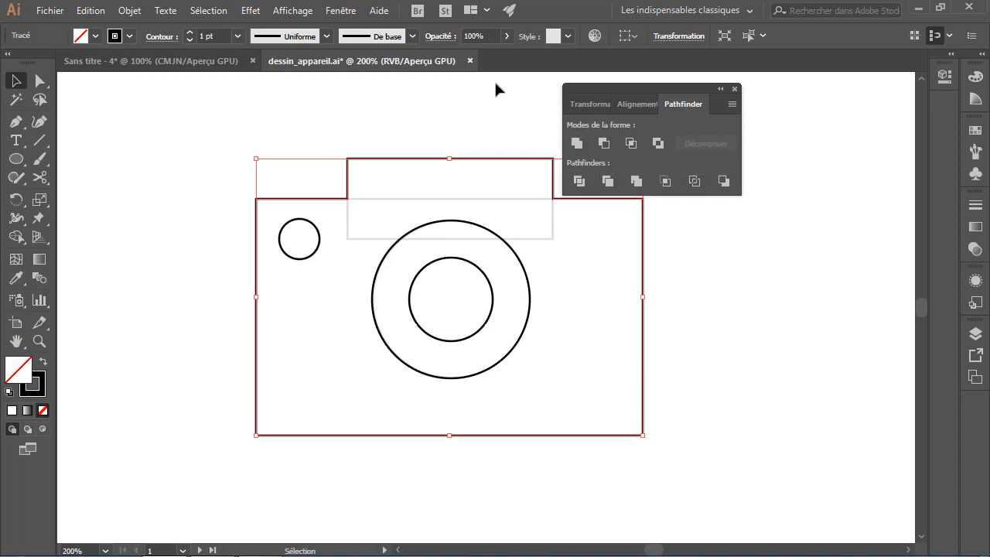
Apply the Arrondis effect with a 10 px radius to the united camera body.
left_click(250, 10)
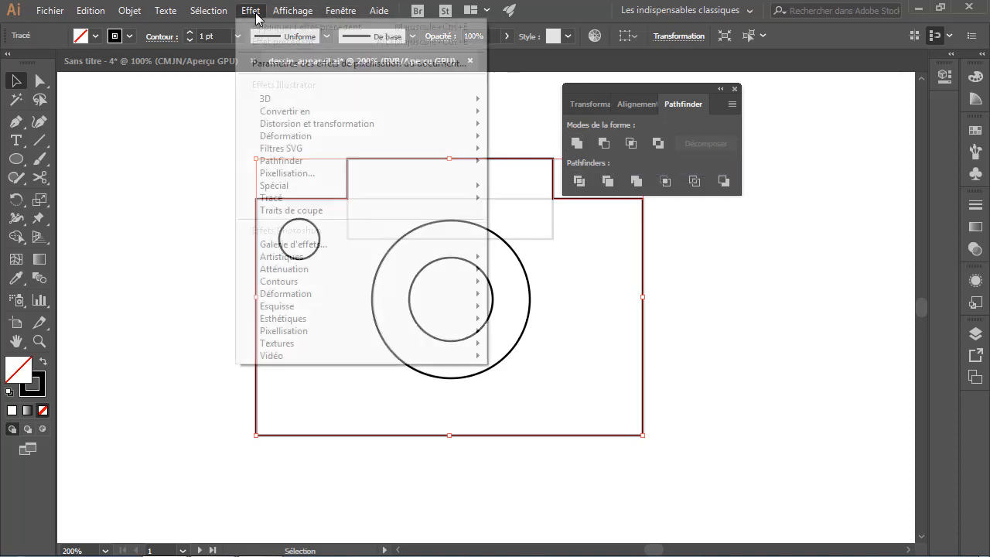
mouse_move(328, 188)
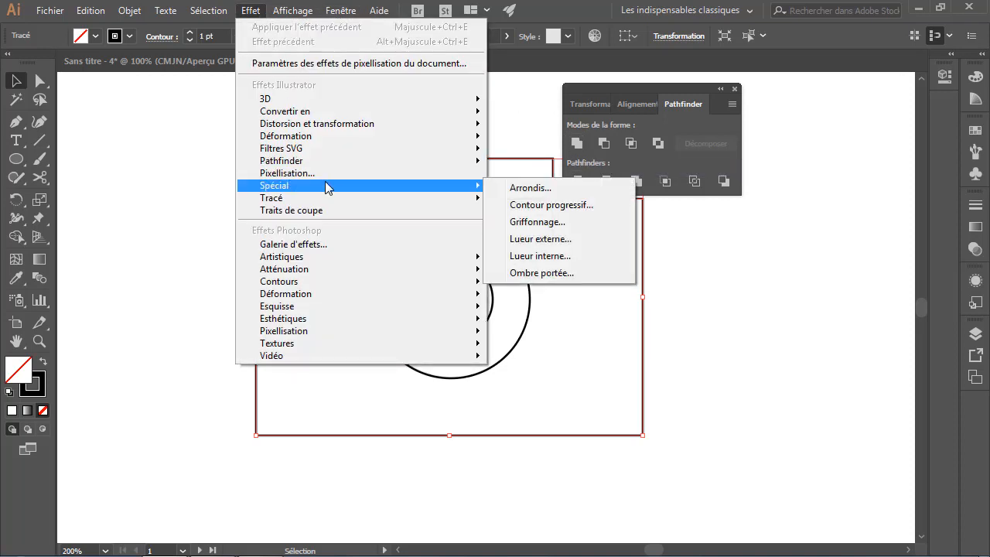
left_click(530, 188)
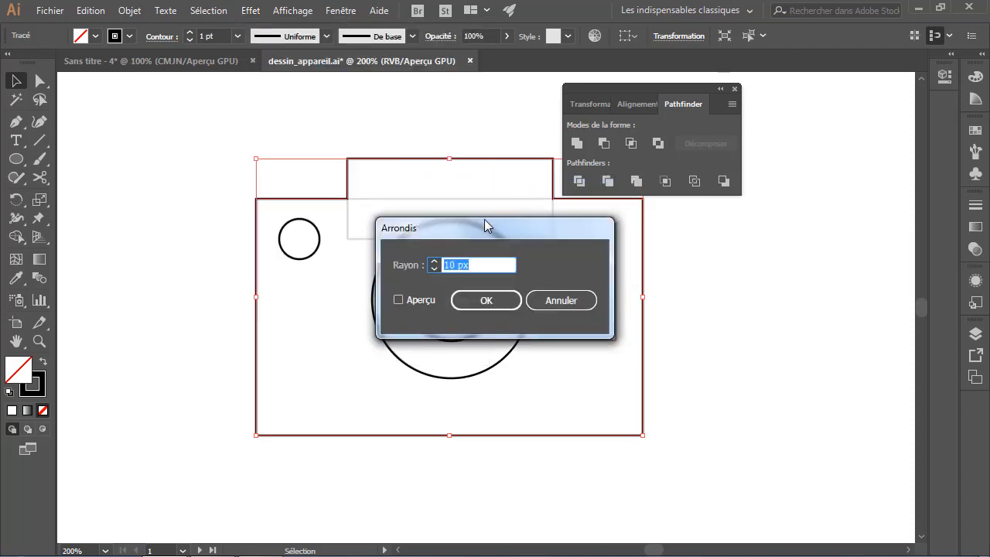
left_click_drag(478, 232, 440, 268)
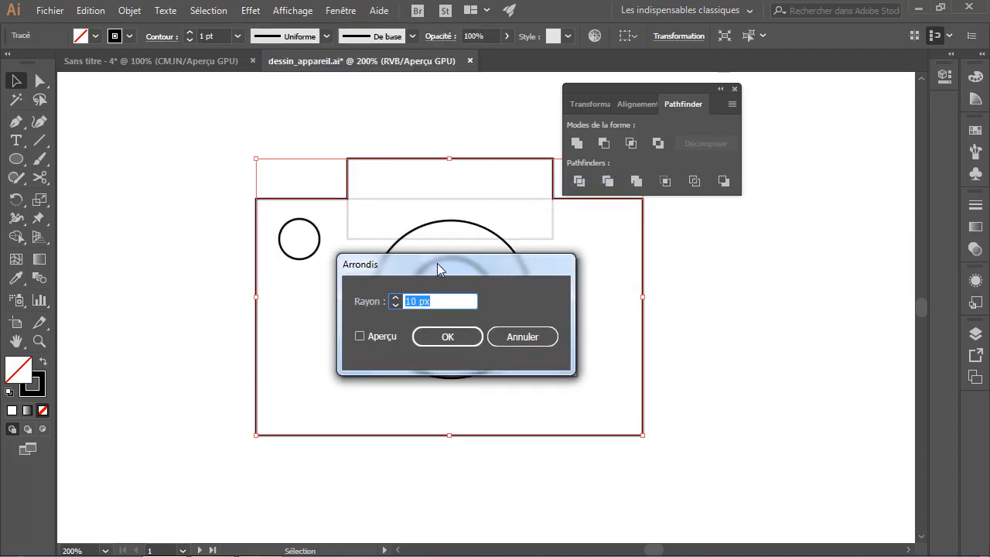
left_click(360, 336)
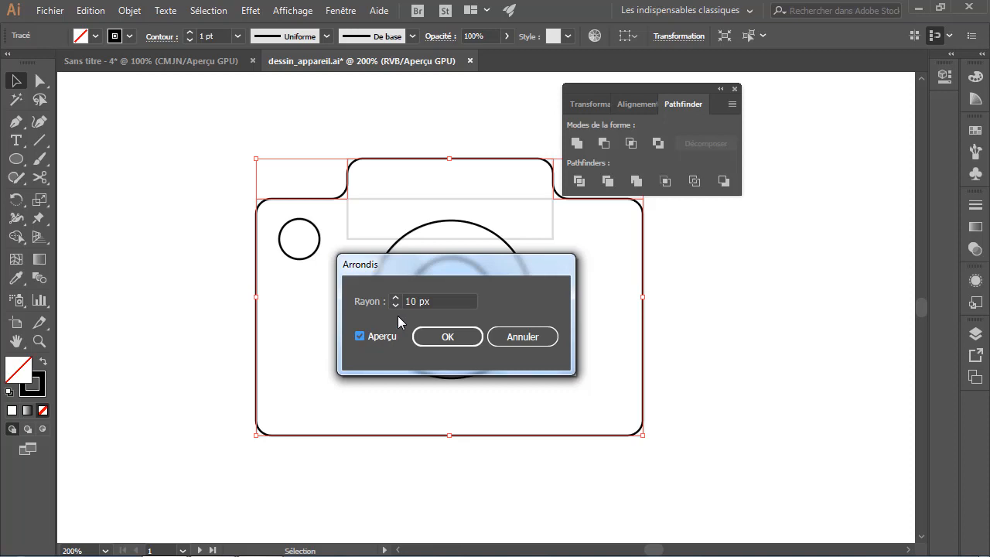
left_click(447, 337)
left_click(670, 305)
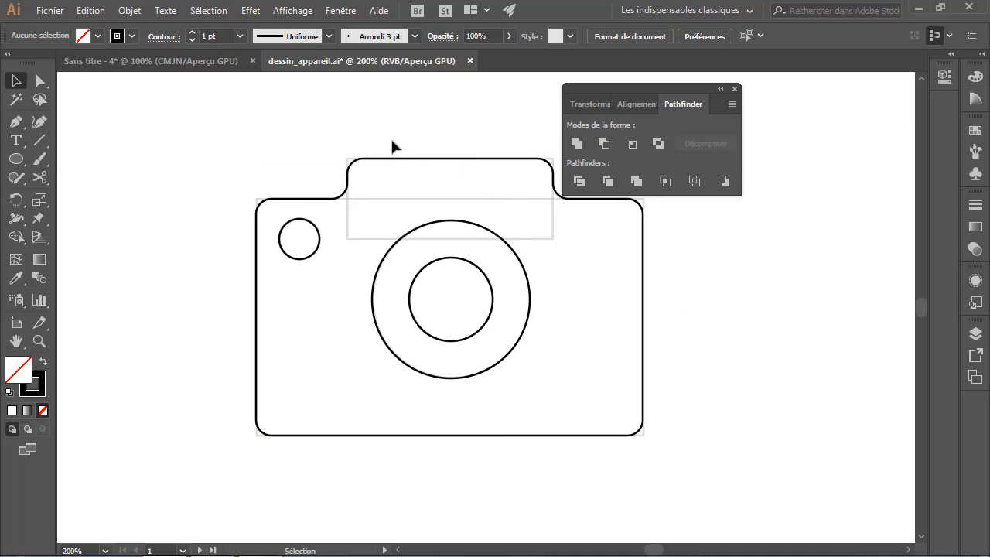
Fill the camera body with medium blue and remove its stroke.
left_click(418, 182)
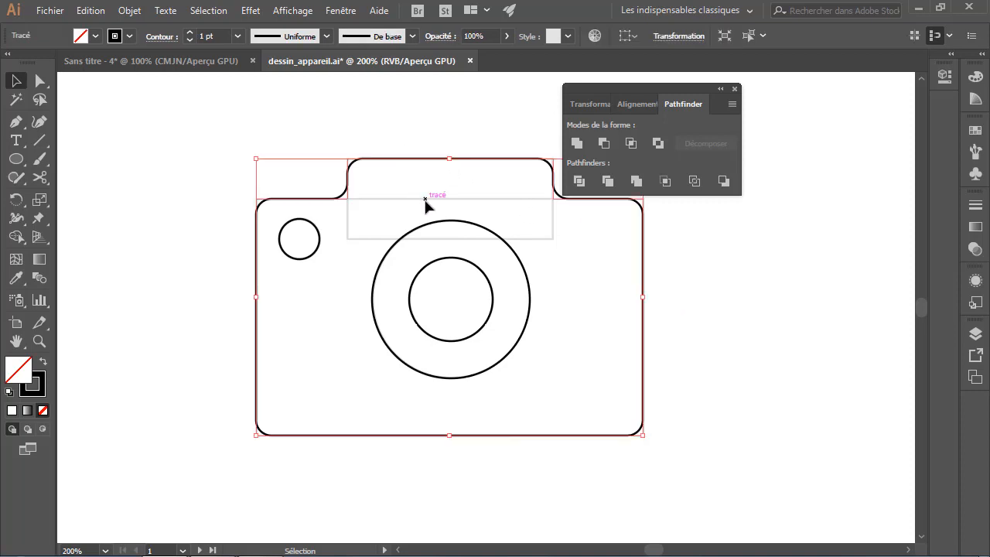
left_click(95, 35)
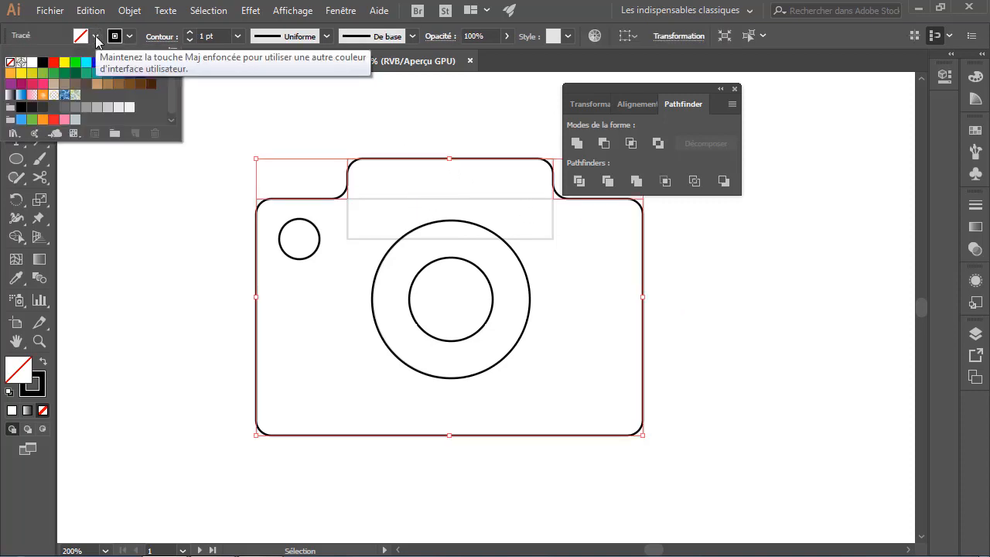
left_click(118, 74)
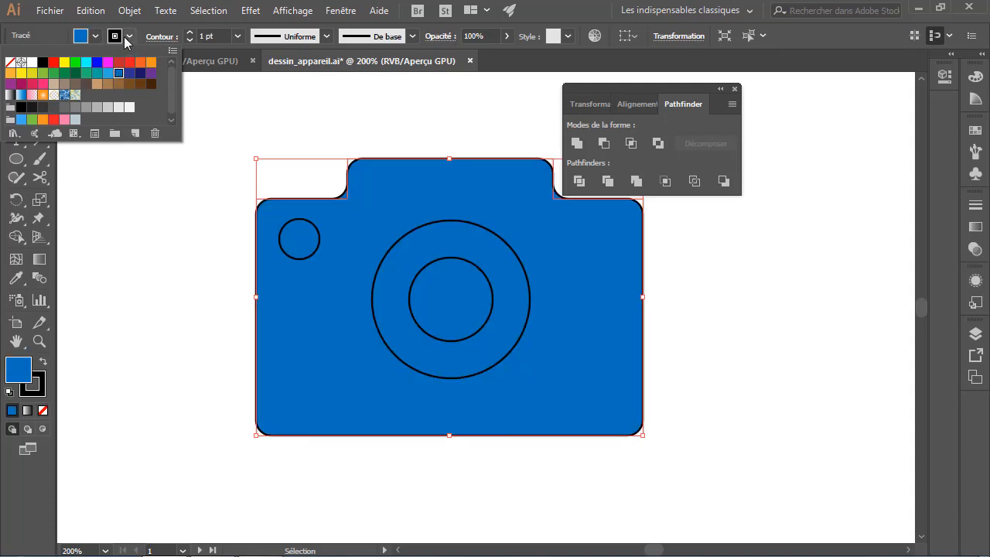
left_click(127, 36)
left_click(127, 36)
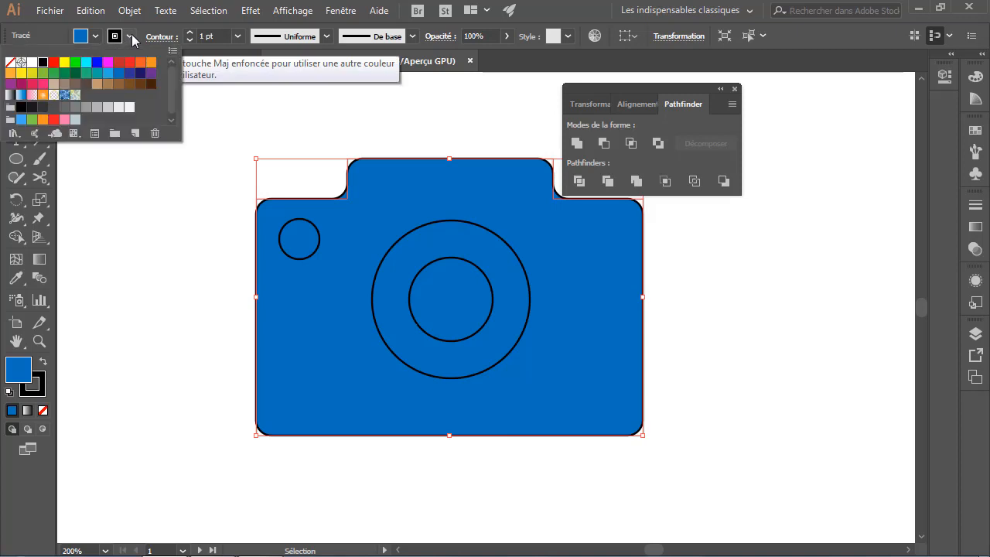
left_click(10, 62)
left_click(215, 265)
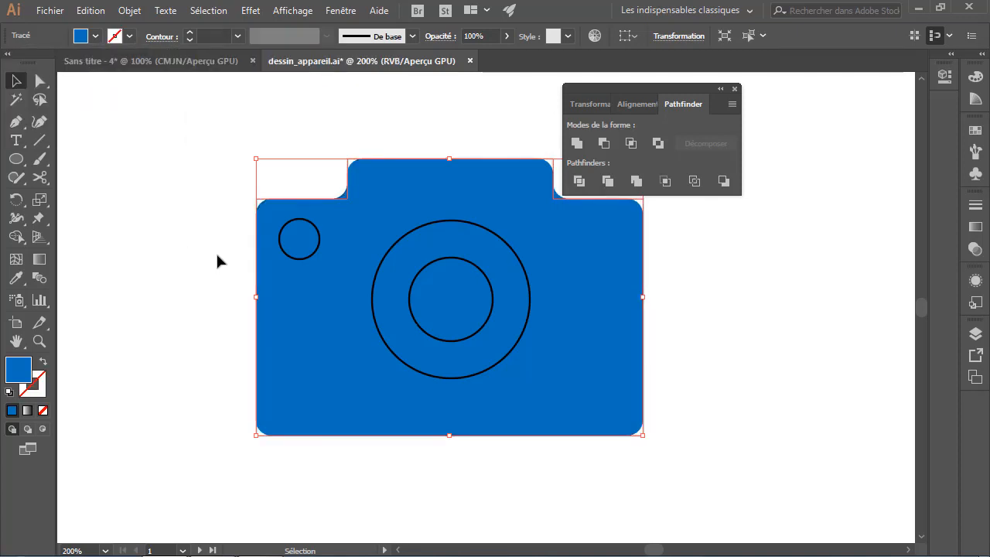
left_click(216, 254)
Give the small corner circle a white stroke and swap it with the fill, leaving a white disc without stroke.
left_click(294, 226)
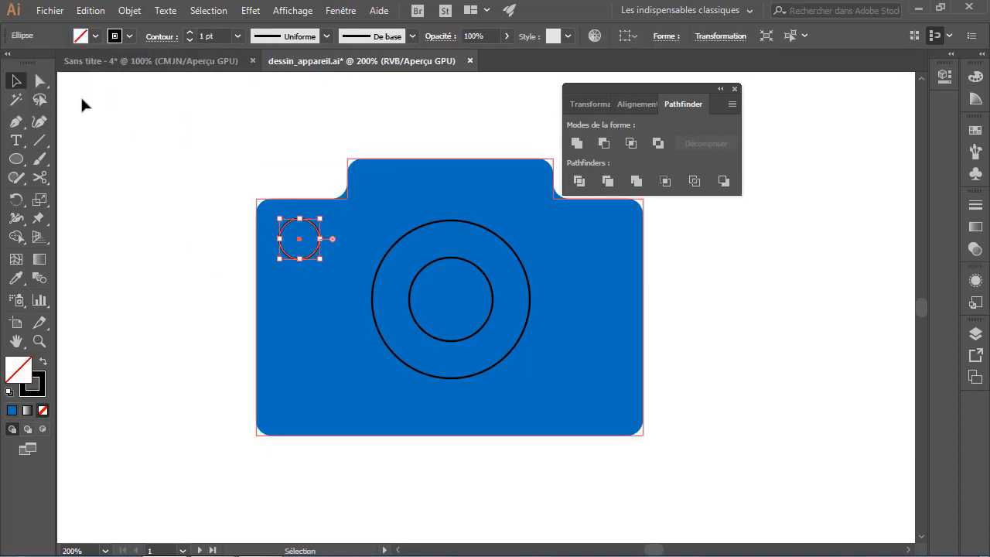
left_click(128, 36)
left_click(32, 63)
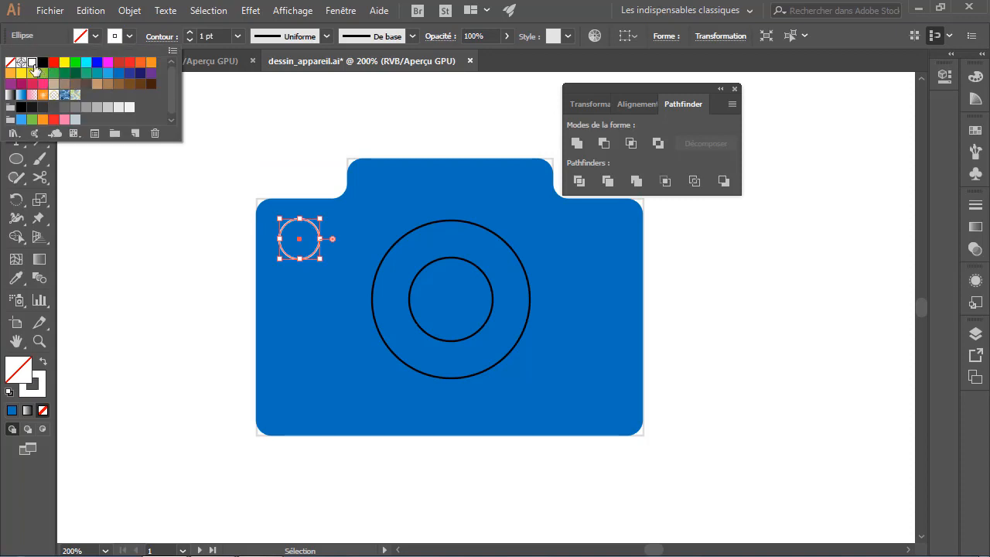
left_click(185, 272)
left_click(218, 263)
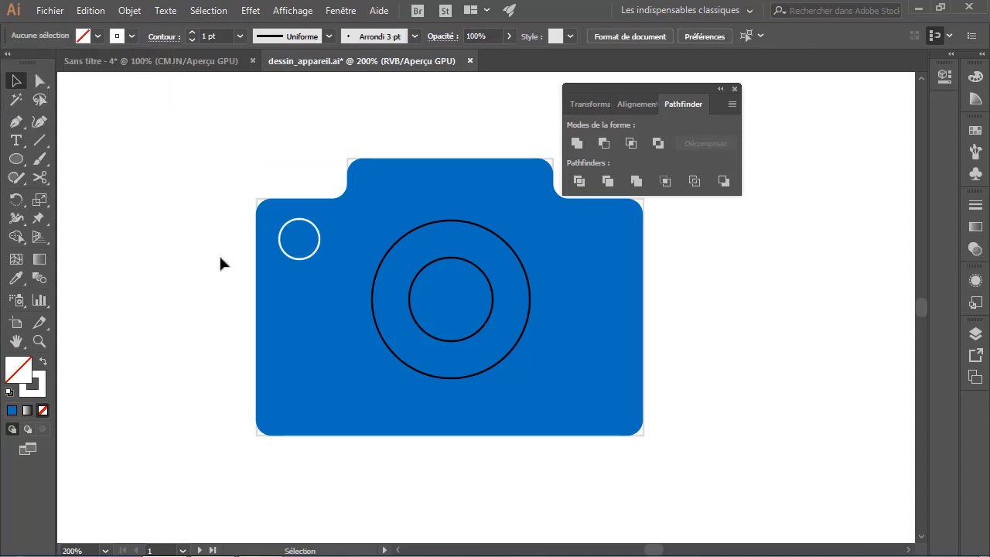
left_click(290, 259)
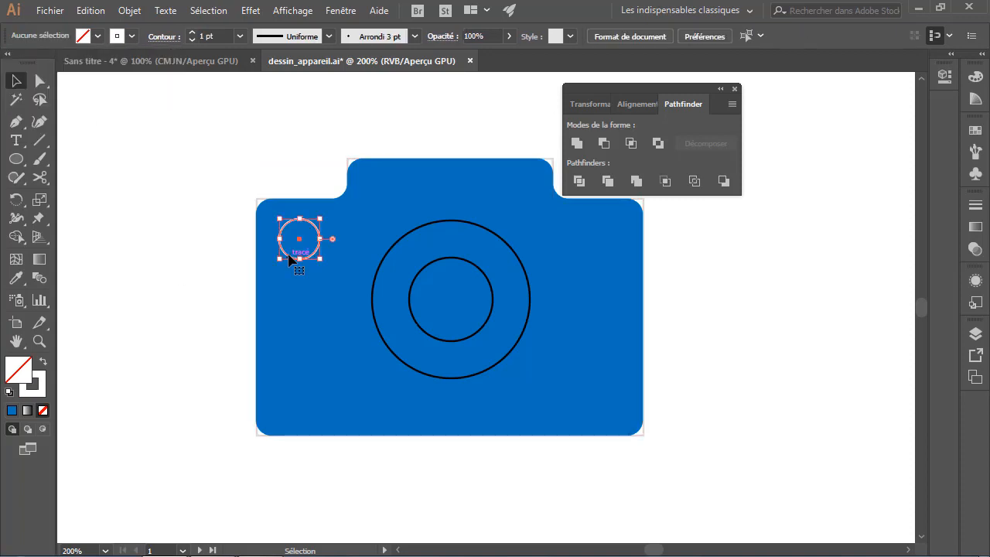
left_click(44, 363)
left_click(145, 331)
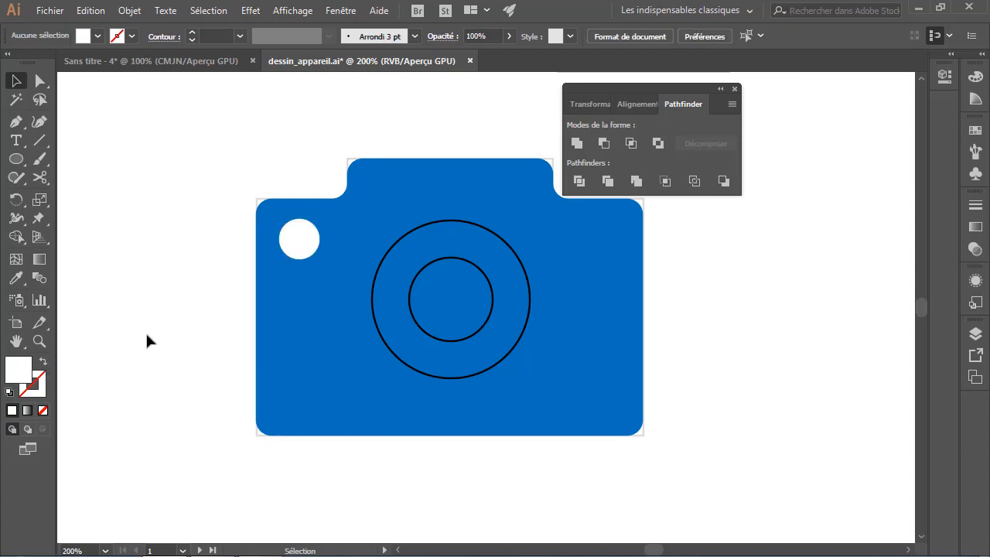
Set the outer lens circle's stroke to 4 pt and colour it white.
left_click(438, 225)
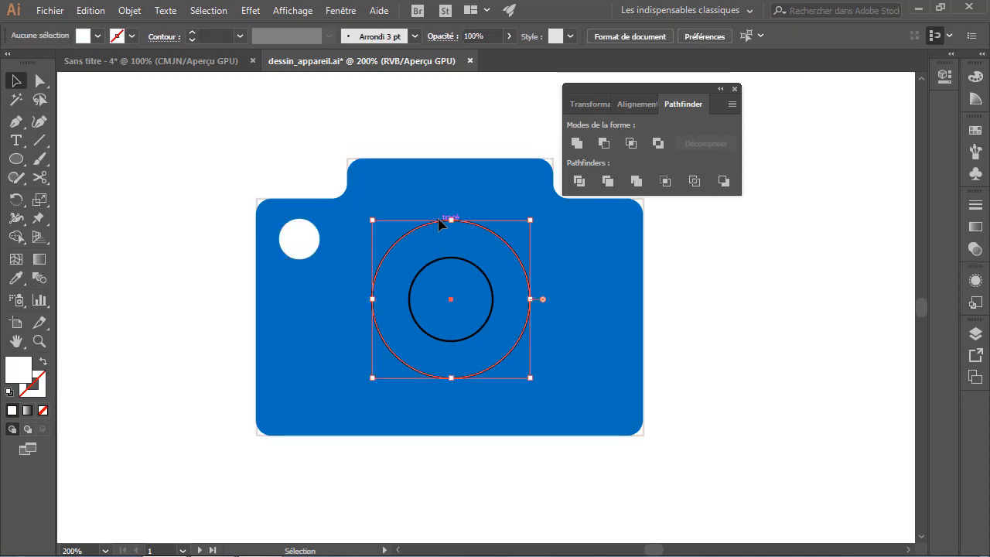
left_click(190, 32)
left_click(191, 32)
left_click(190, 32)
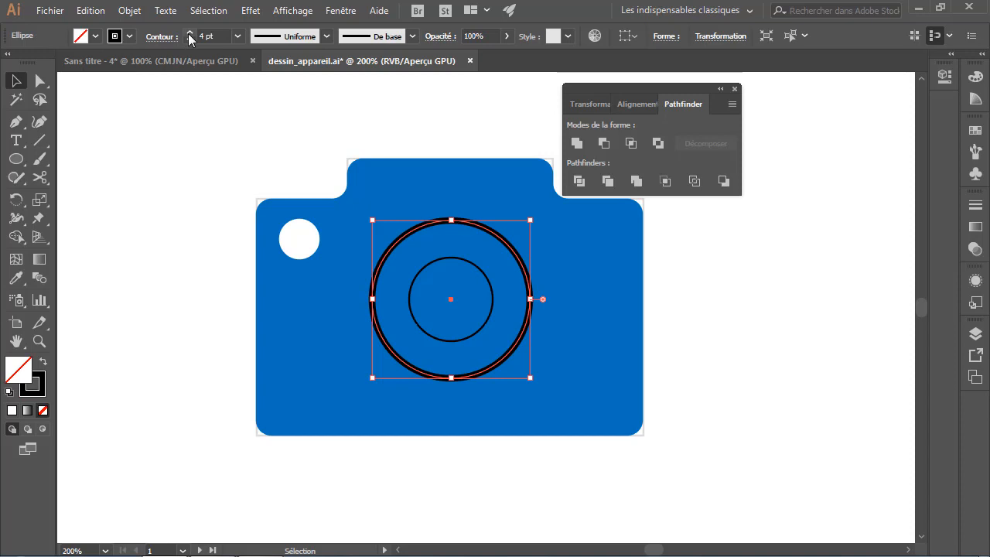
left_click(130, 36)
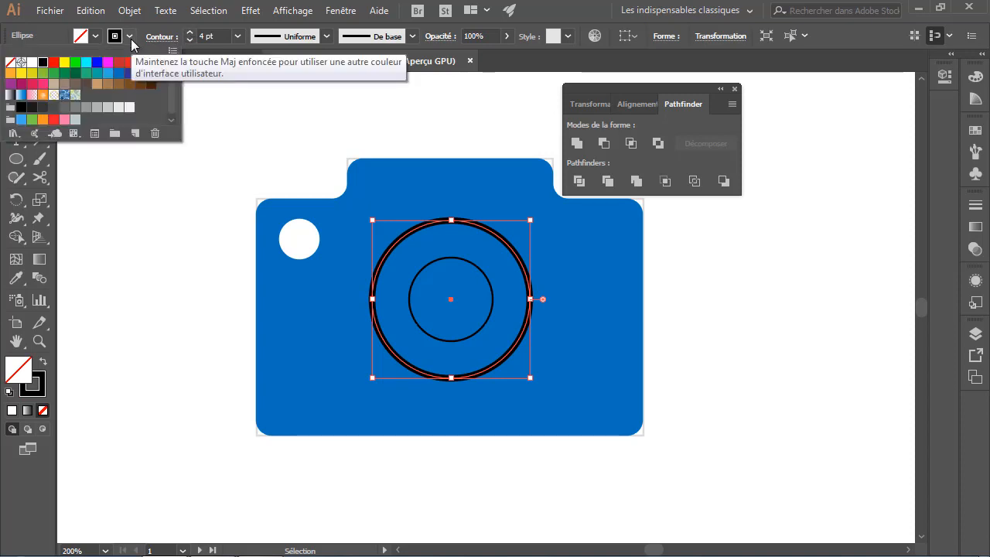
left_click(31, 63)
left_click(177, 280)
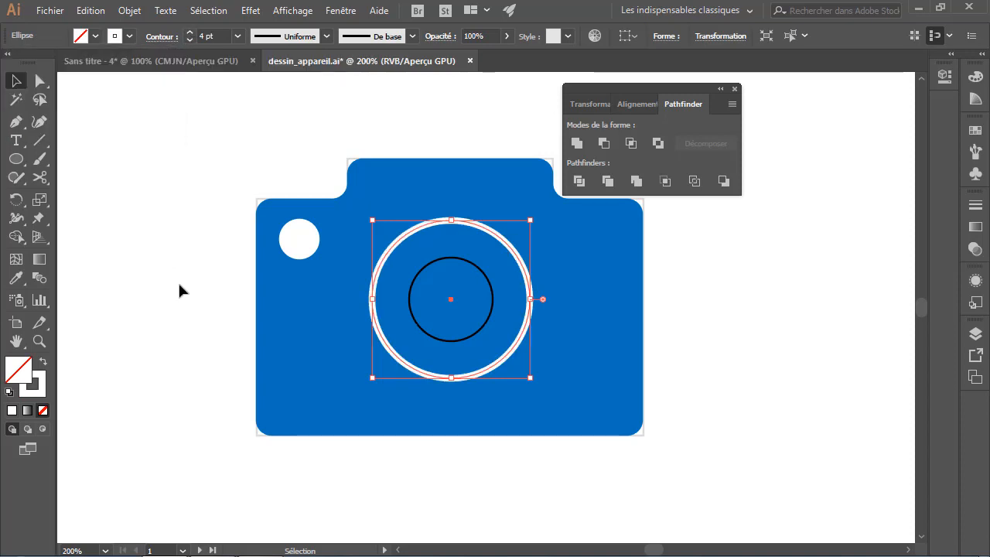
left_click(178, 281)
Set the inner lens circle's stroke to 2 pt and colour it white.
left_click(432, 274)
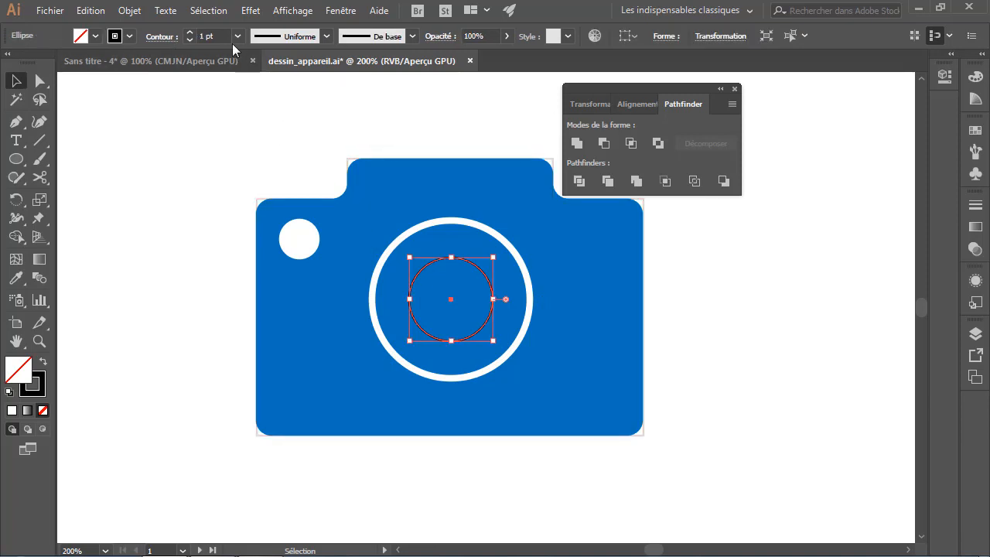
left_click(188, 33)
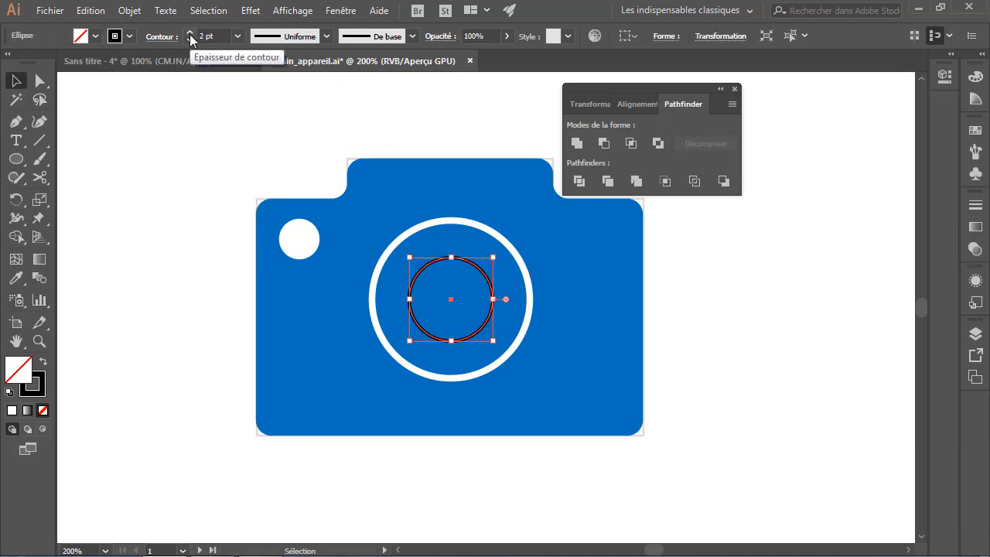
left_click(128, 36)
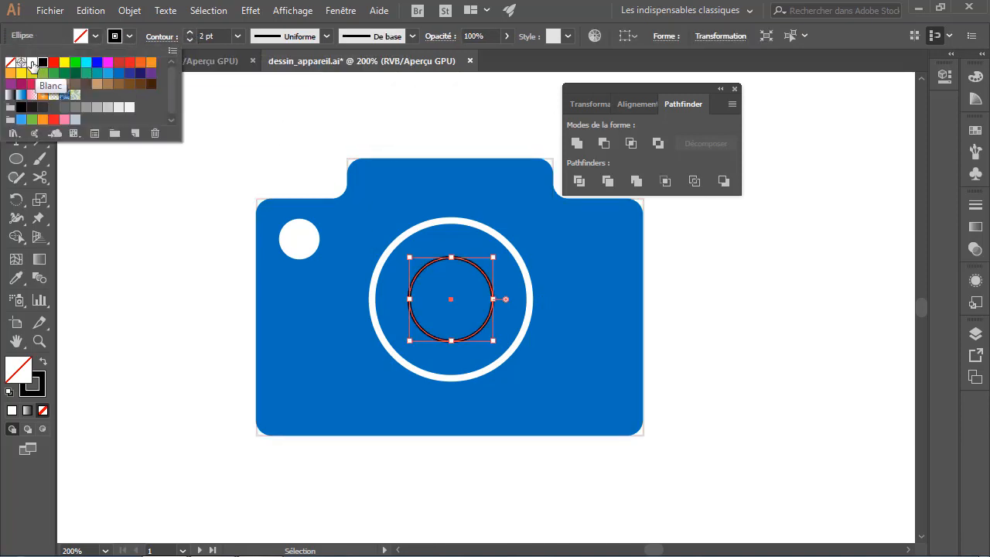
left_click(32, 62)
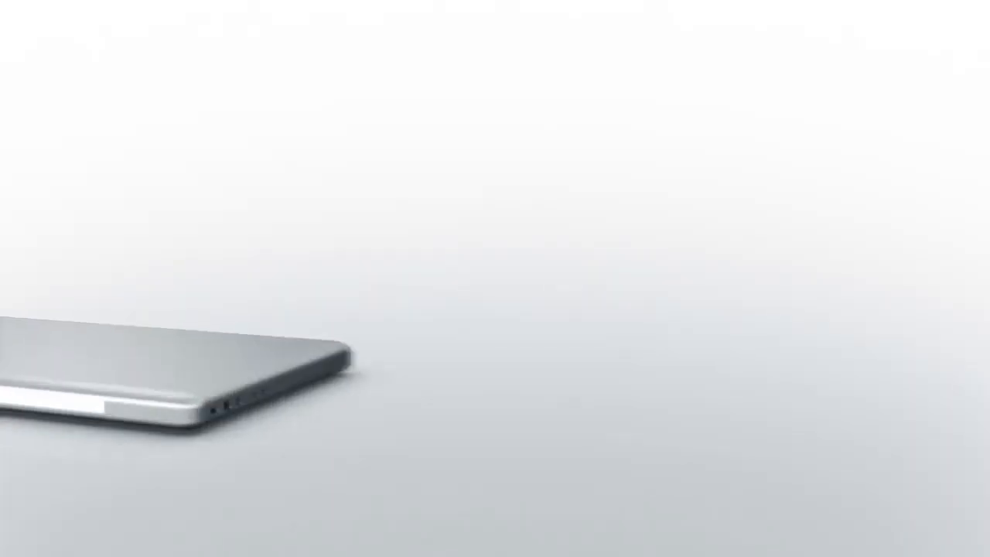